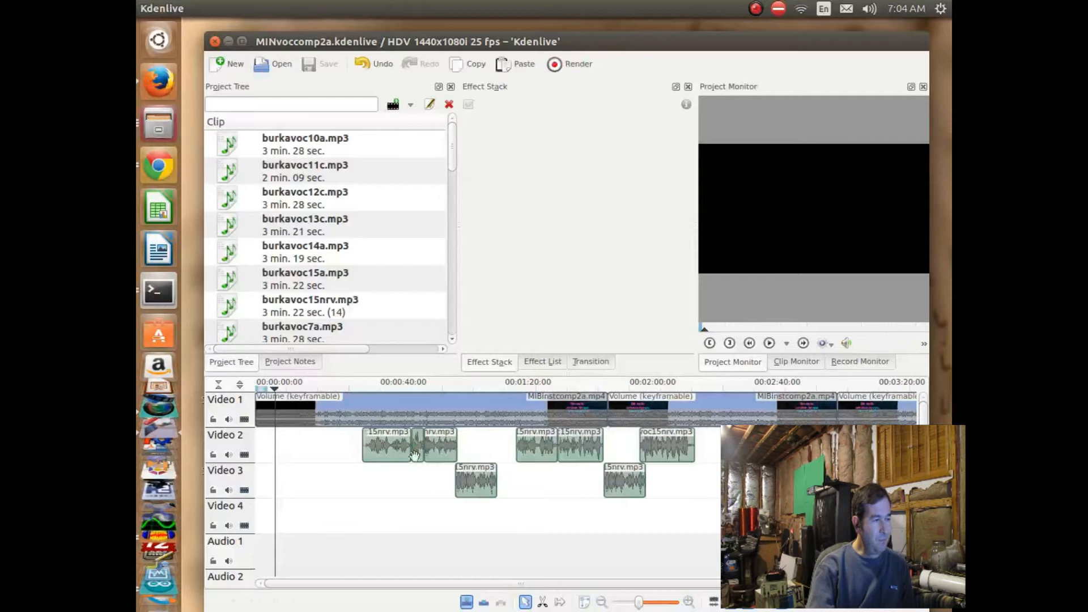
Play back the project from just before the first vocal clip on Video 2
{"action": "left_click", "coordinate": [335, 454]}
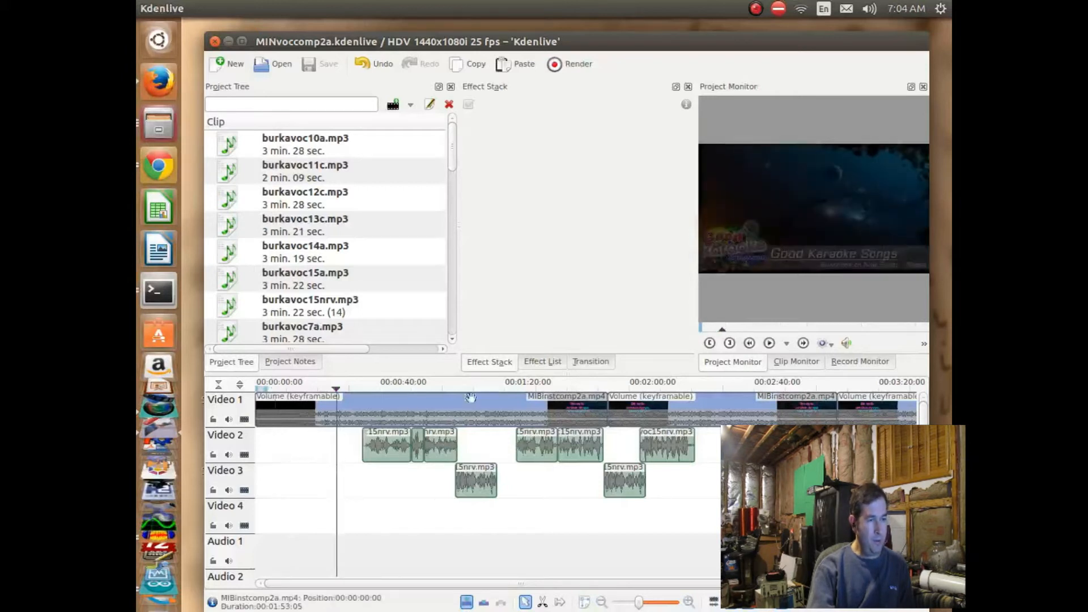
{"action": "left_click", "coordinate": [768, 343]}
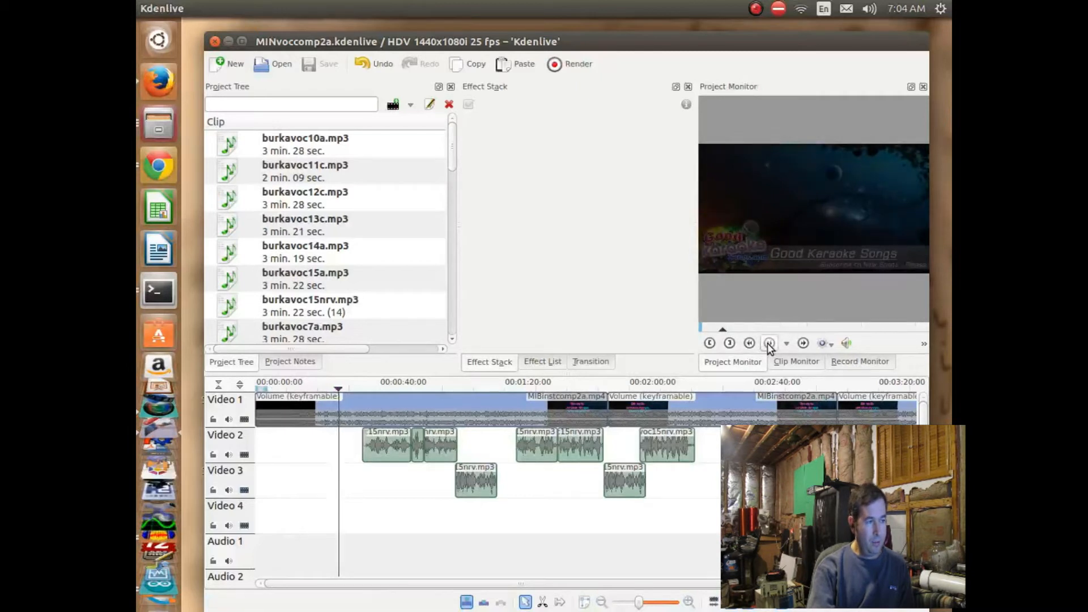
{"action": "left_click", "coordinate": [769, 343]}
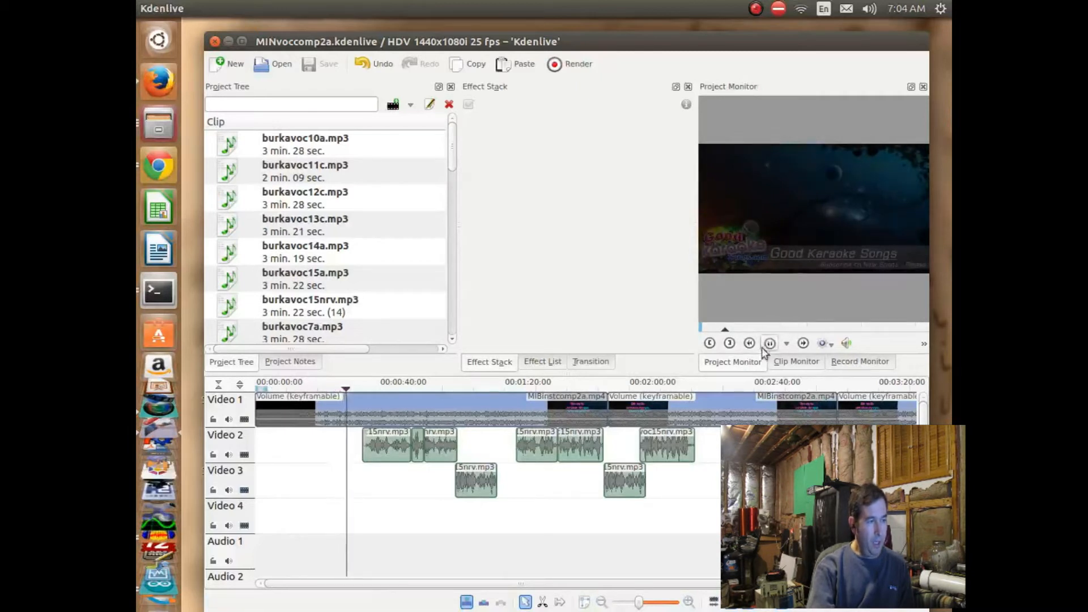
Inspect the effects on the first burkavoc15nrv.mp3 clip on Video 2 and place the playhead exactly at its start
{"action": "left_click", "coordinate": [362, 481]}
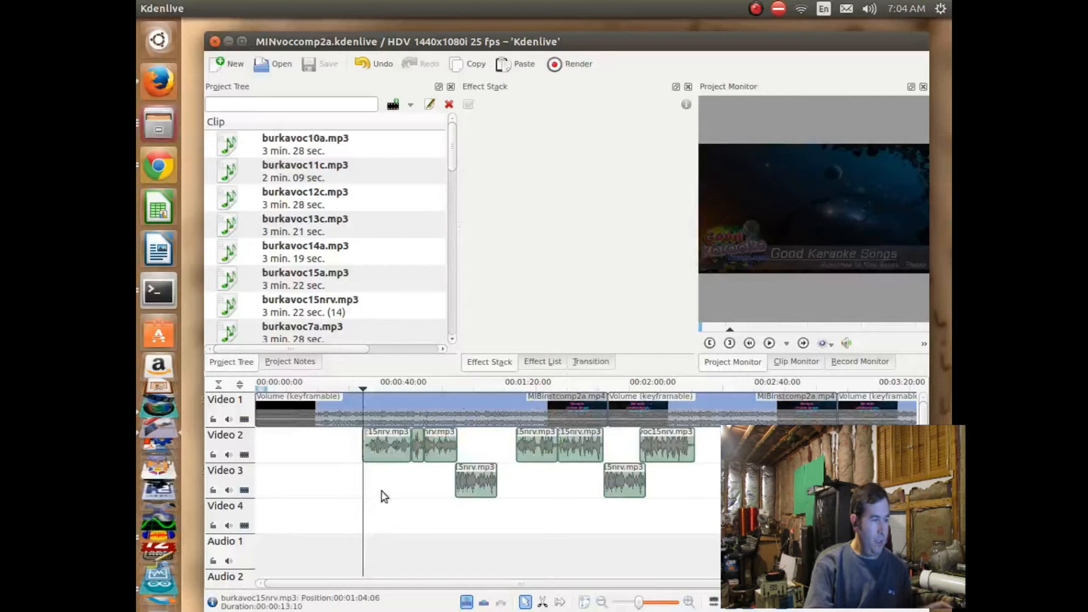
{"action": "scroll", "coordinate": [377, 495], "scroll_direction": "up", "scroll_amount": 3, "text": "ctrl"}
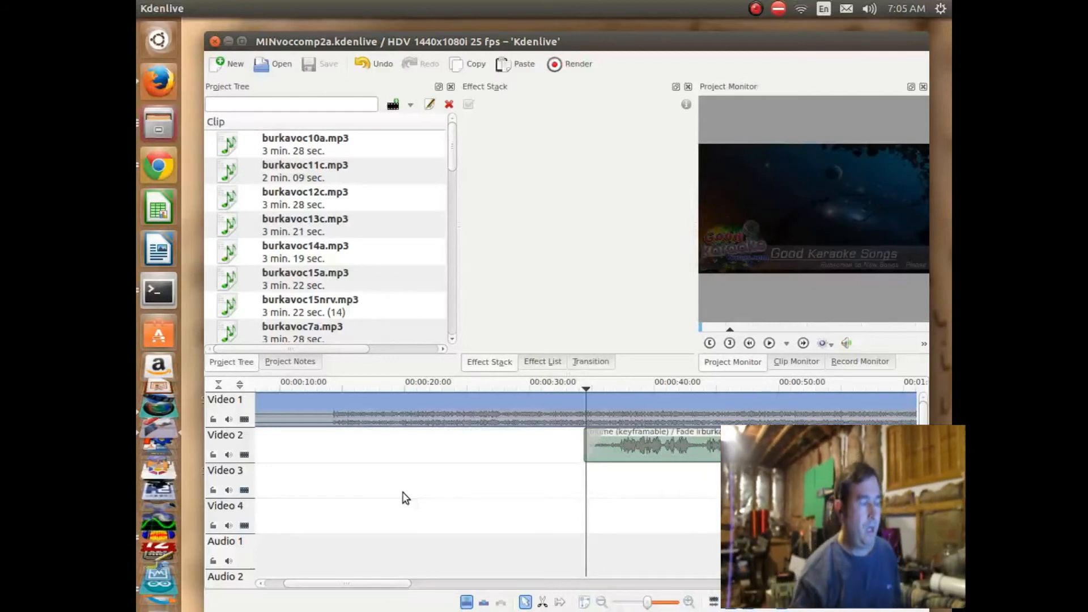
{"action": "scroll", "coordinate": [432, 488], "scroll_direction": "up", "scroll_amount": 4}
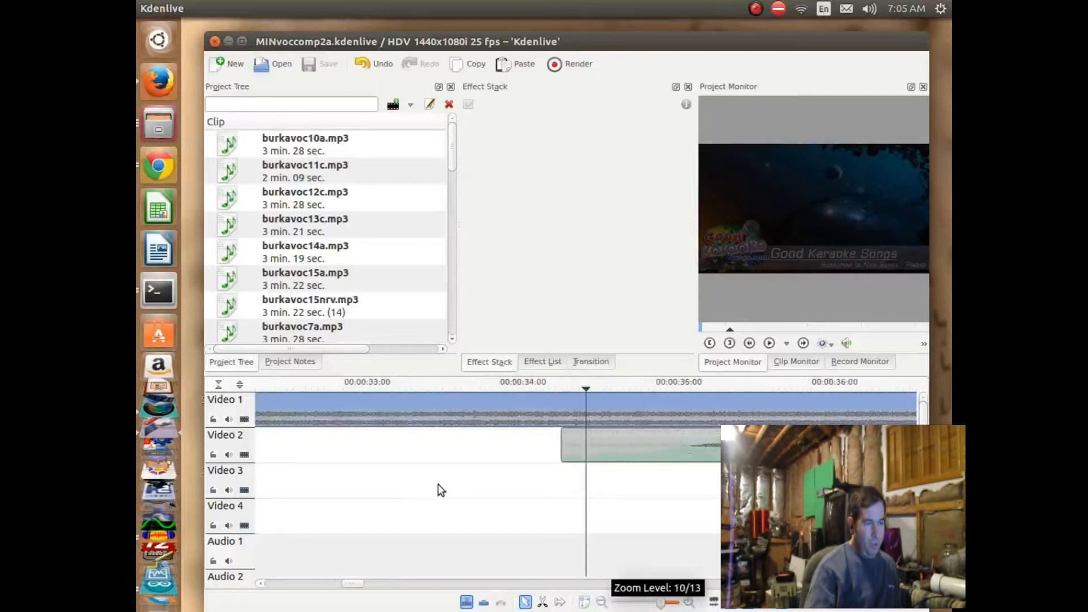
{"action": "scroll", "coordinate": [595, 489], "scroll_direction": "up", "scroll_amount": 1}
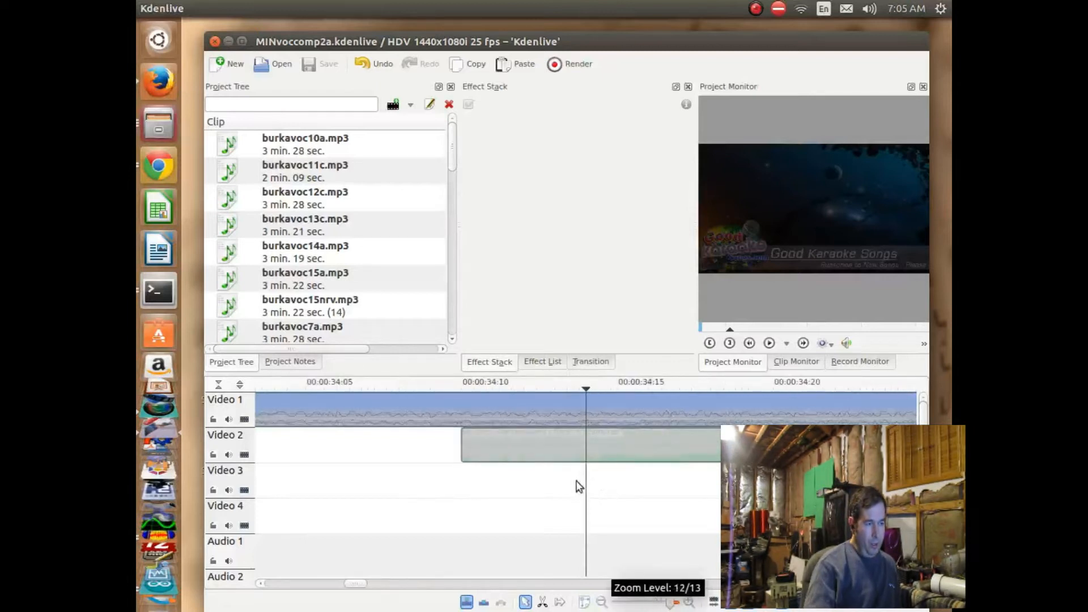
{"action": "left_click", "coordinate": [491, 438]}
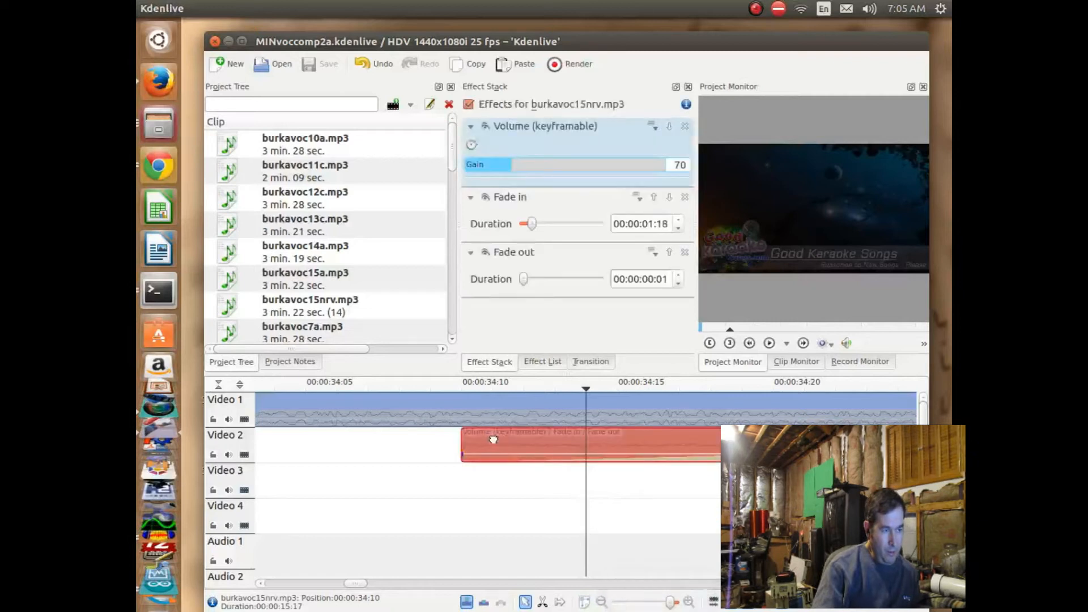
{"action": "left_click_drag", "start_coordinate": [517, 437], "coordinate": [515, 438]}
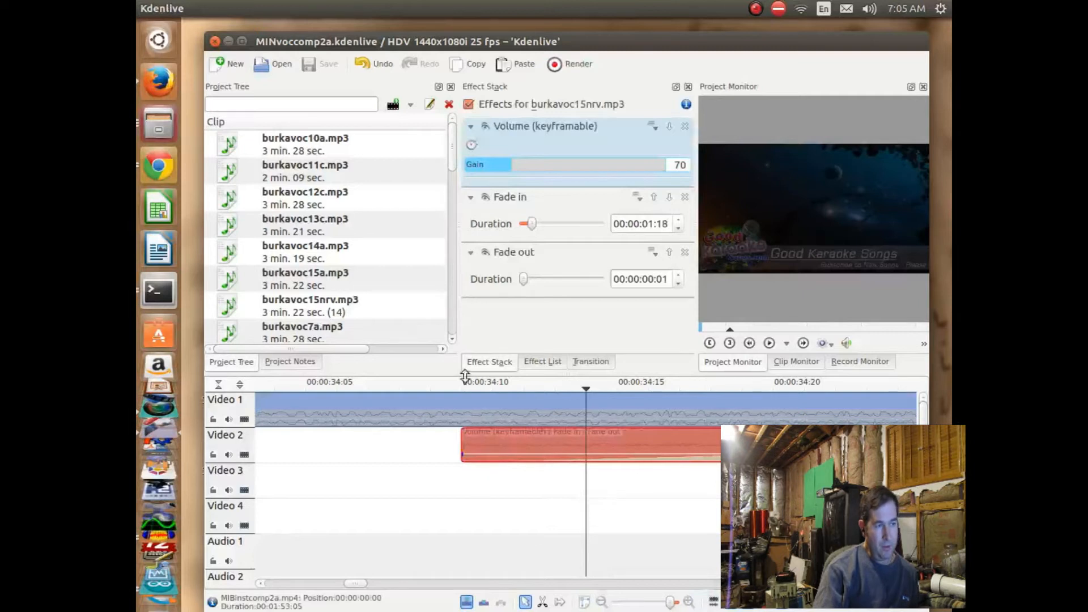
{"action": "left_click", "coordinate": [465, 486]}
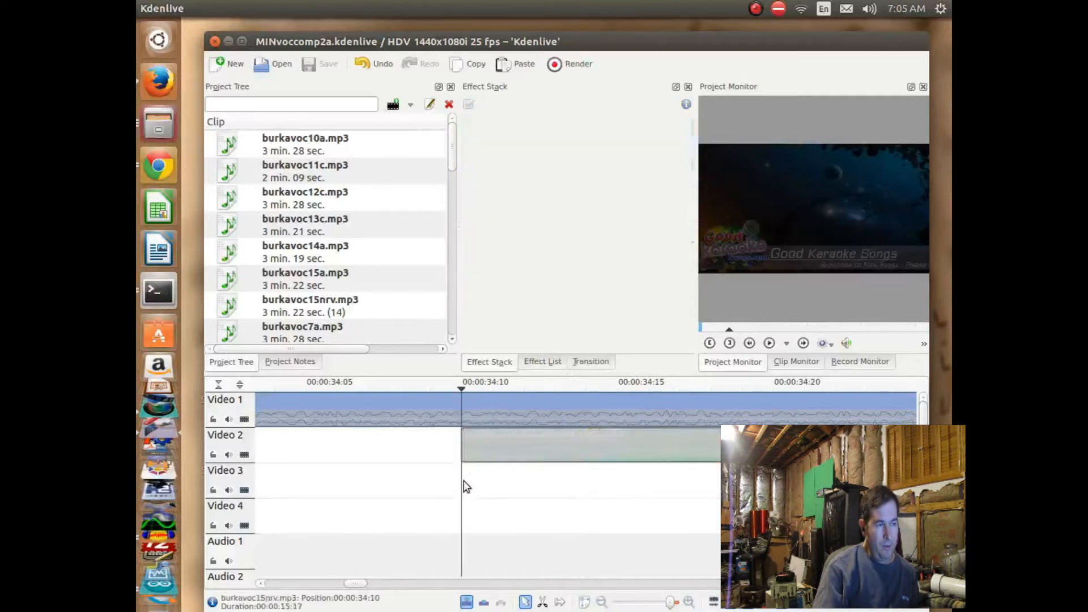
Play back the first vocal clip together with the Video 1 audio and review the project's render settings
{"action": "scroll", "coordinate": [466, 486], "scroll_direction": "down", "scroll_amount": 4}
{"action": "scroll", "coordinate": [541, 486], "scroll_direction": "down", "scroll_amount": 1}
{"action": "left_click", "coordinate": [617, 478]}
{"action": "left_click", "coordinate": [768, 344]}
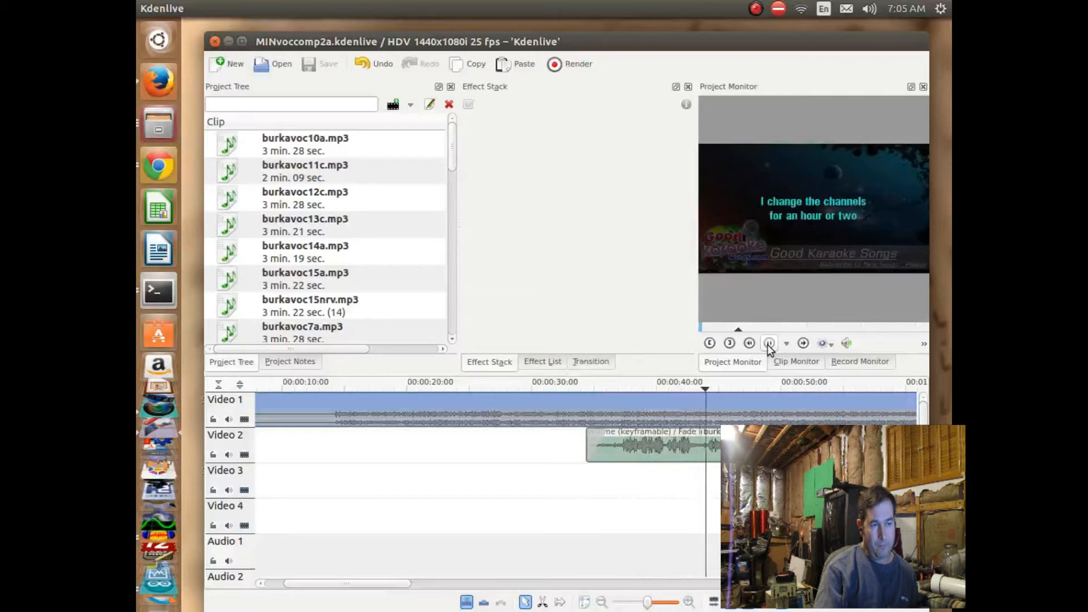
{"action": "left_click", "coordinate": [768, 343]}
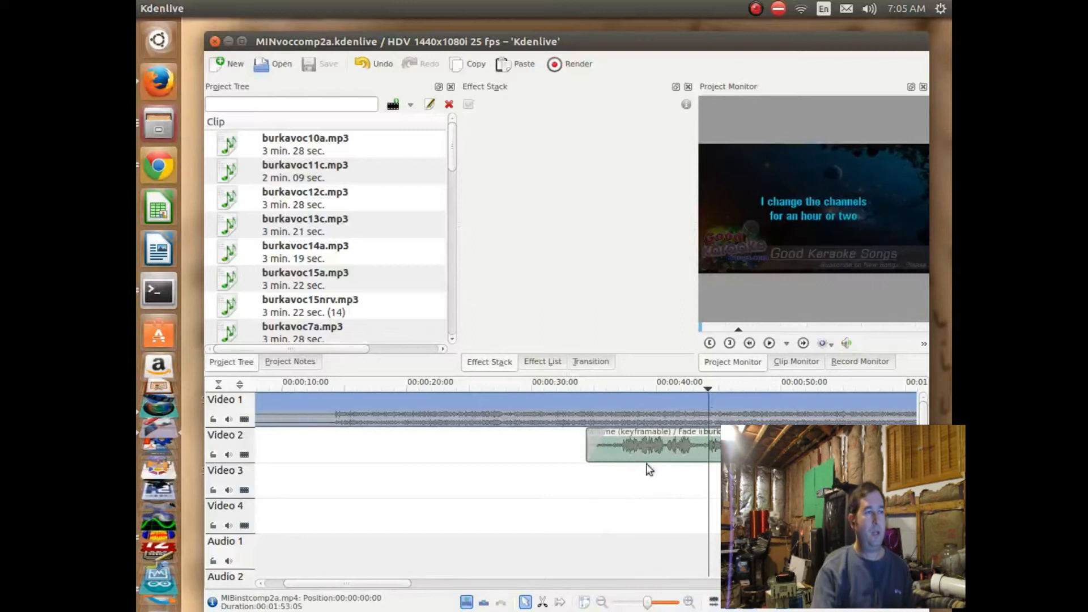
{"action": "left_click", "coordinate": [560, 65]}
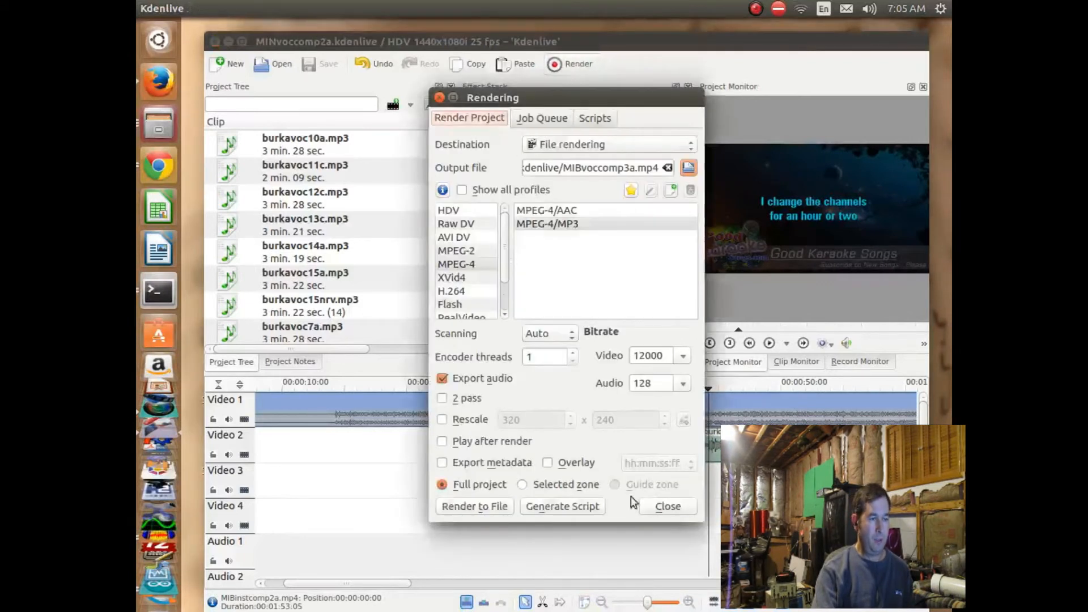
{"action": "left_click", "coordinate": [666, 507]}
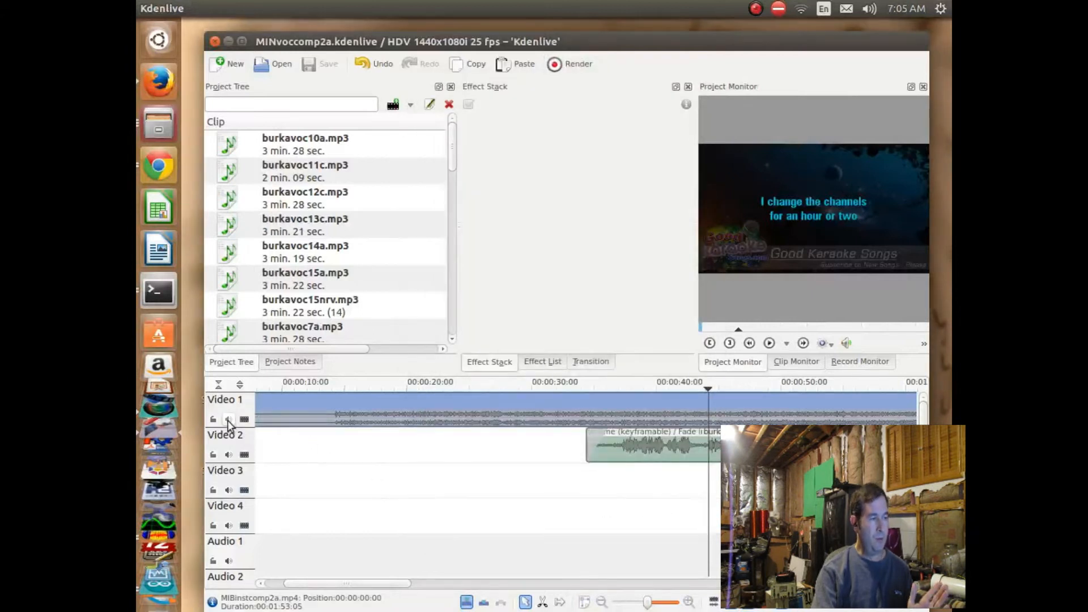
Mute the Video 1 track, review the render settings, and play back the first vocal clip on Video 2 alone
{"action": "left_click", "coordinate": [228, 419]}
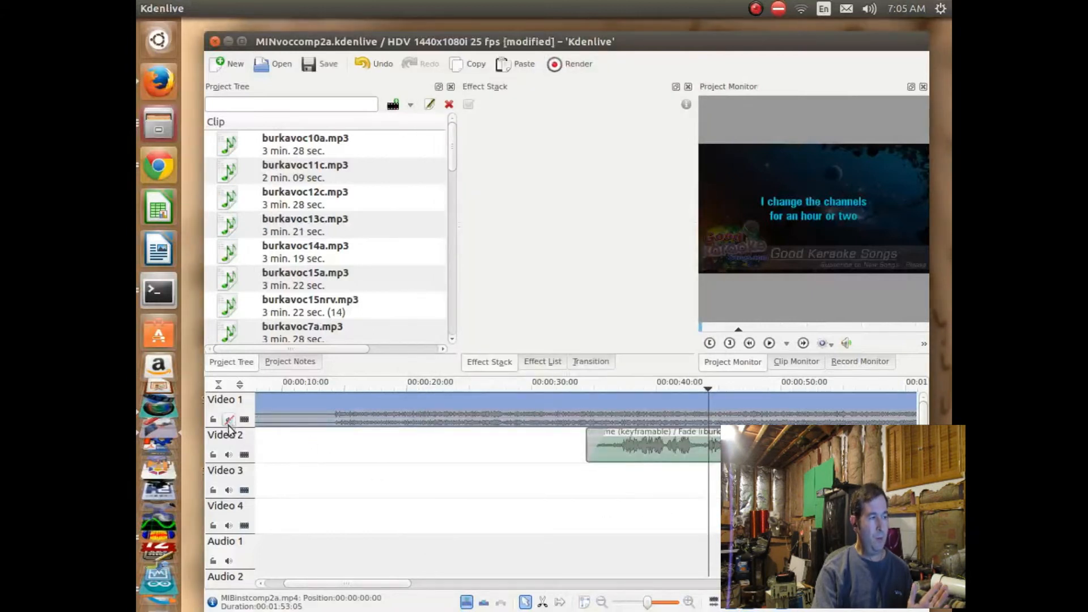
{"action": "left_click", "coordinate": [577, 469]}
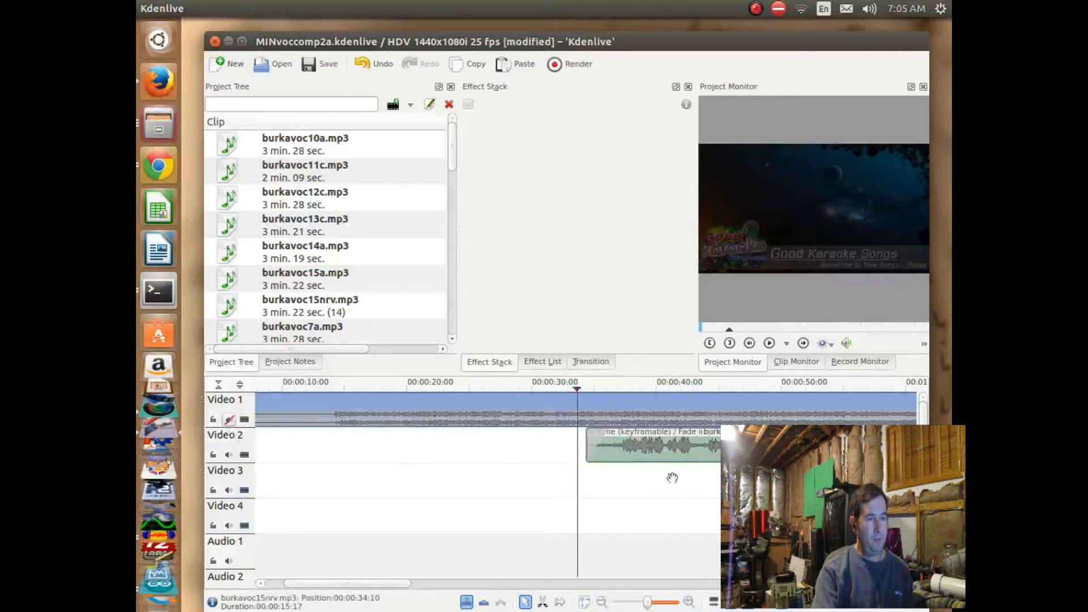
{"action": "left_click", "coordinate": [642, 492]}
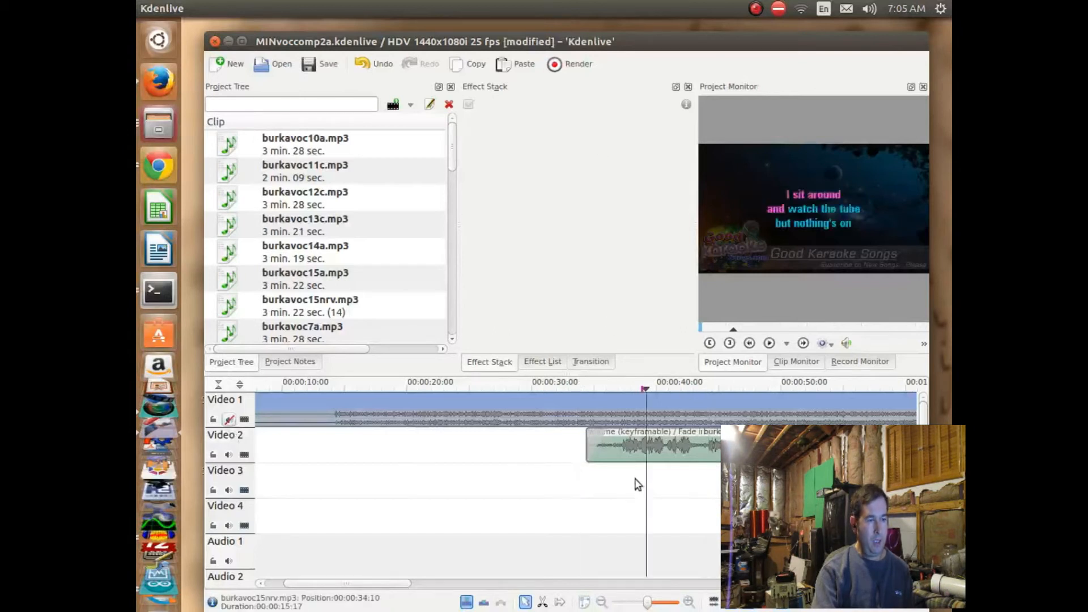
{"action": "left_click", "coordinate": [577, 65]}
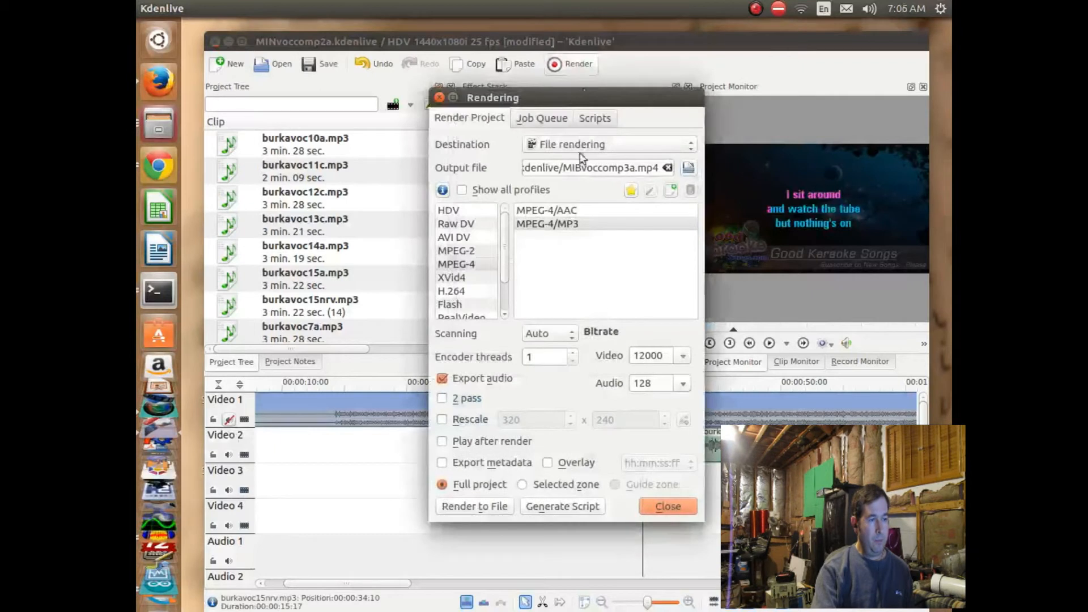
{"action": "left_click", "coordinate": [663, 506]}
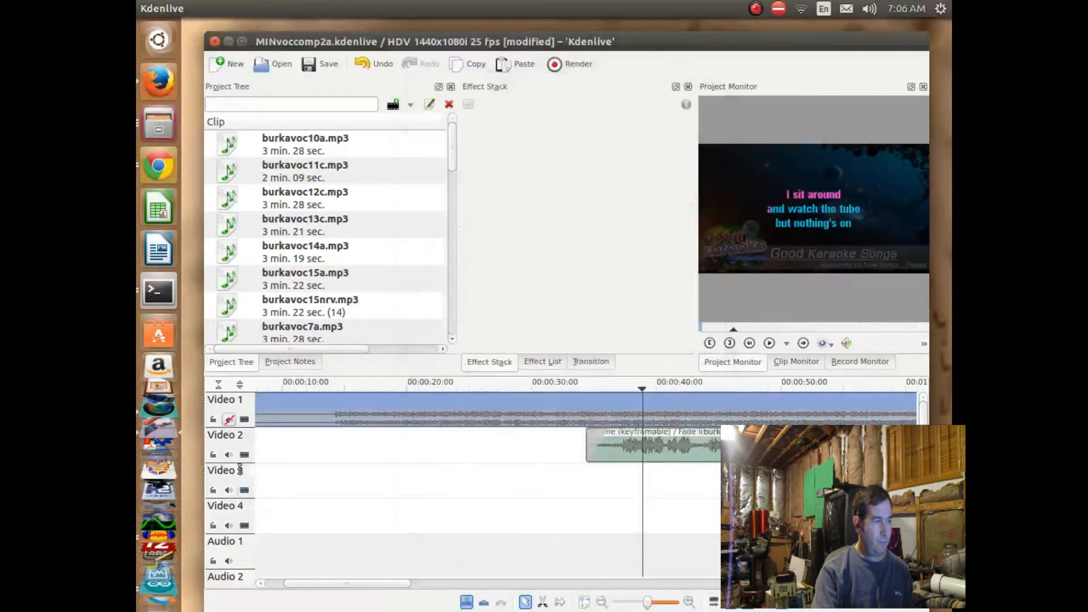
{"action": "left_click", "coordinate": [772, 344]}
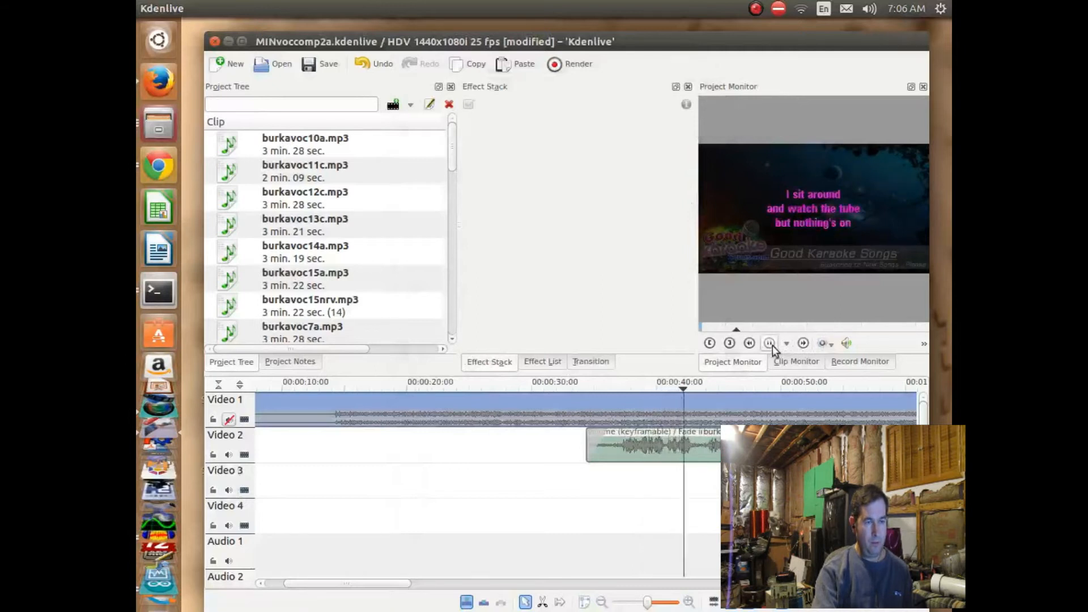
{"action": "left_click", "coordinate": [772, 344]}
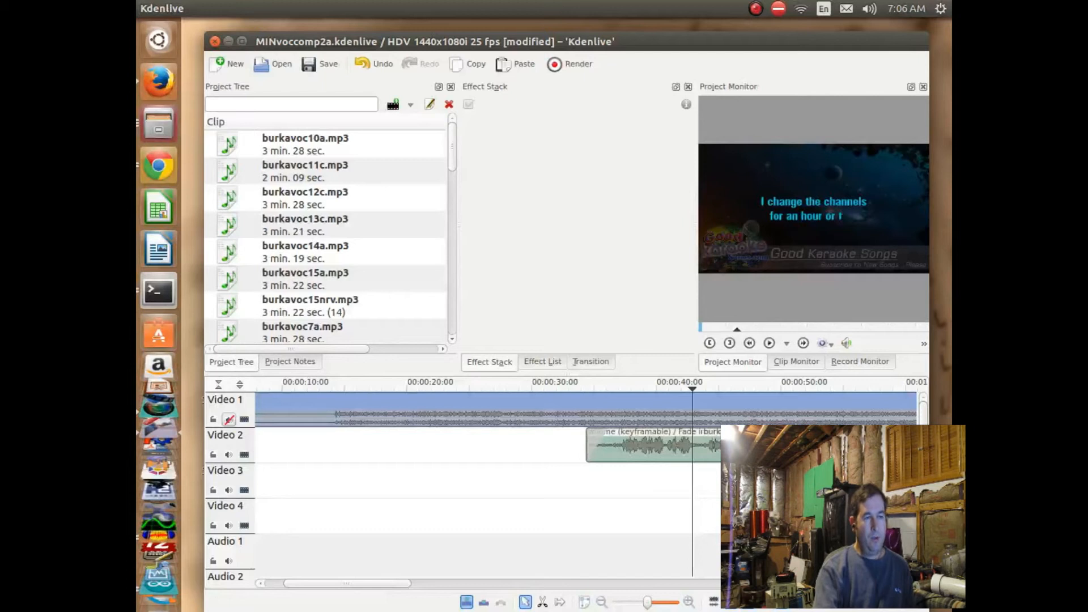
Unmute the Video 1 track and close the project, saving the changes to MINvoccomp2a.kdenlive
{"action": "left_click", "coordinate": [575, 471]}
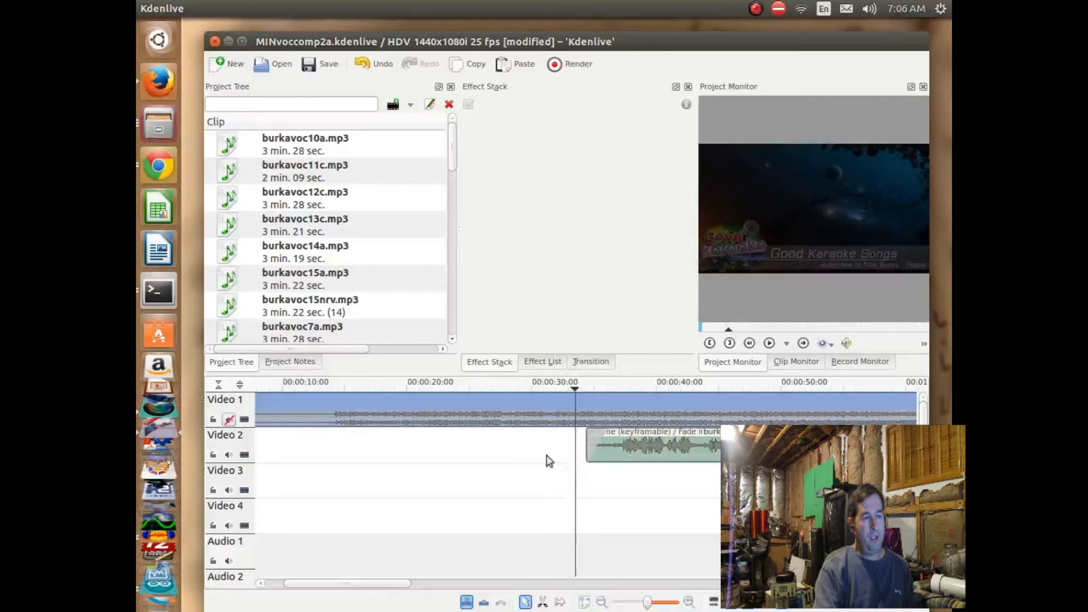
{"action": "left_click", "coordinate": [229, 419]}
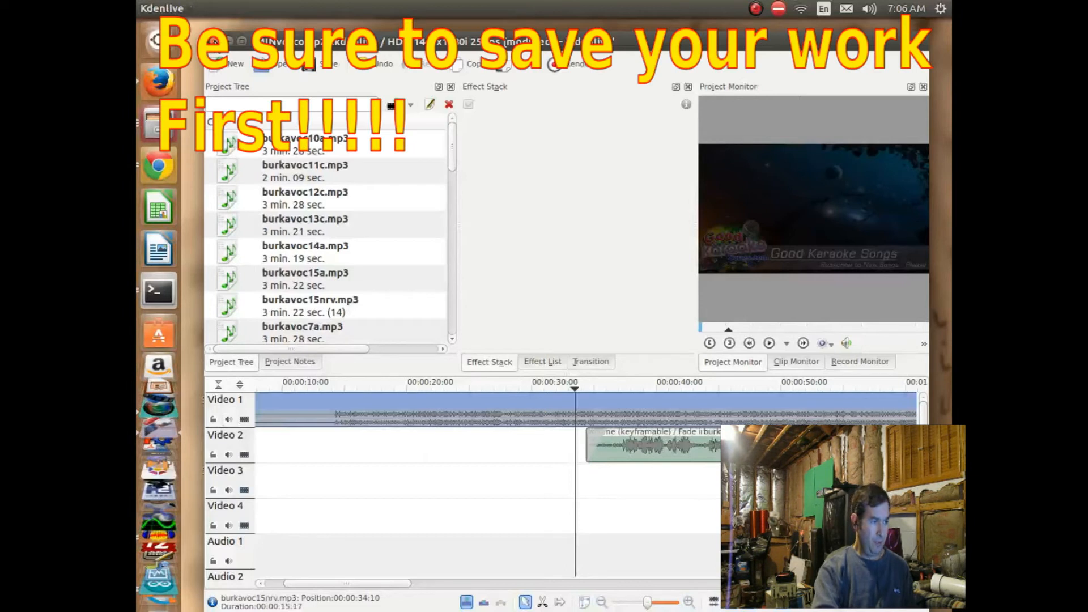
{"action": "left_click", "coordinate": [213, 40]}
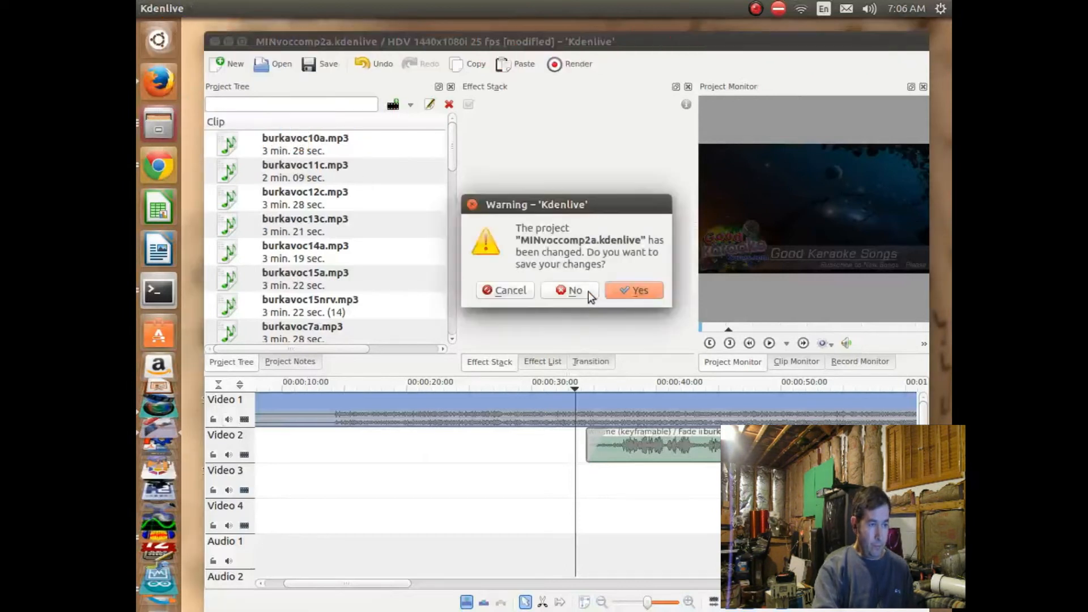
{"action": "left_click", "coordinate": [645, 291]}
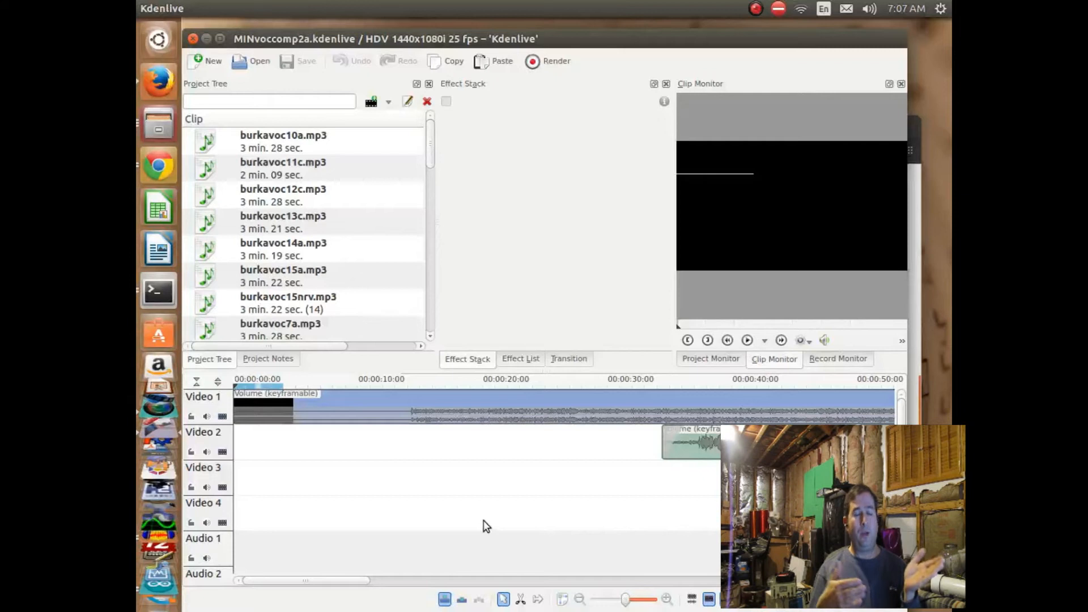
Play back the first vocal clip on Video 2 in the reopened project with Video 1 audible
{"action": "left_click", "coordinate": [672, 483]}
{"action": "scroll", "coordinate": [672, 483], "scroll_direction": "up", "scroll_amount": 4}
{"action": "scroll", "coordinate": [655, 481], "scroll_direction": "down", "scroll_amount": 1}
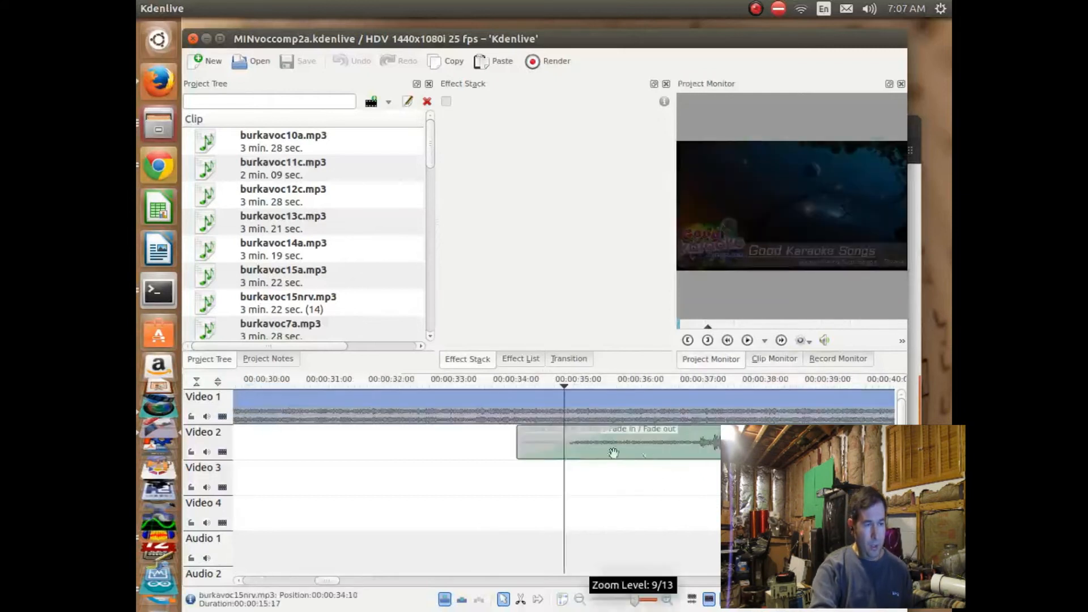
{"action": "left_click", "coordinate": [527, 493]}
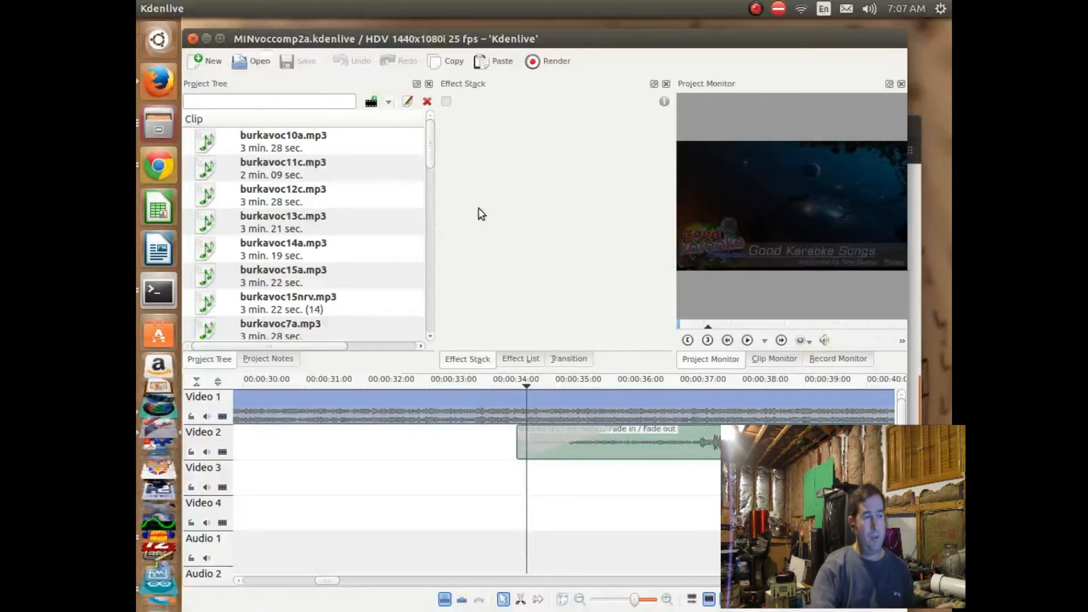
{"action": "left_click", "coordinate": [661, 487]}
{"action": "left_click", "coordinate": [748, 341]}
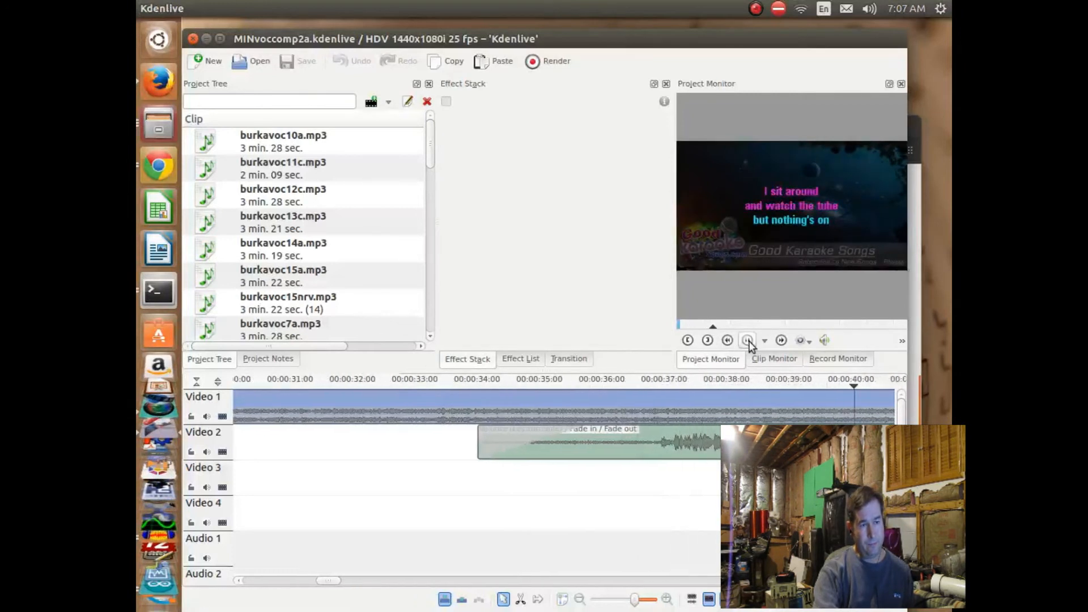
{"action": "left_click", "coordinate": [748, 340]}
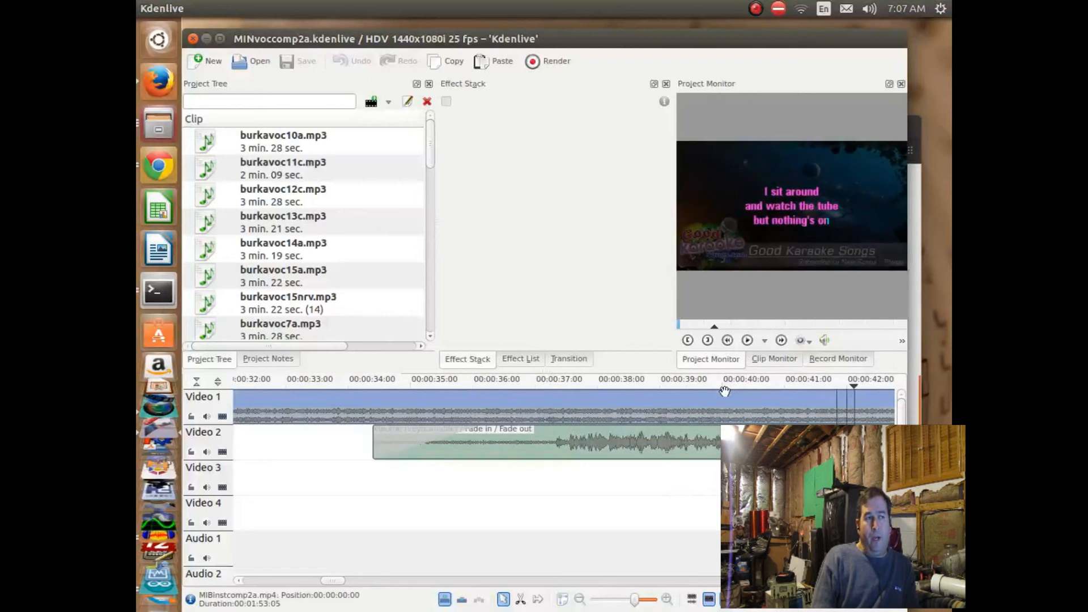
Mute the Video 1 track and review the render settings without rendering
{"action": "left_click", "coordinate": [207, 416]}
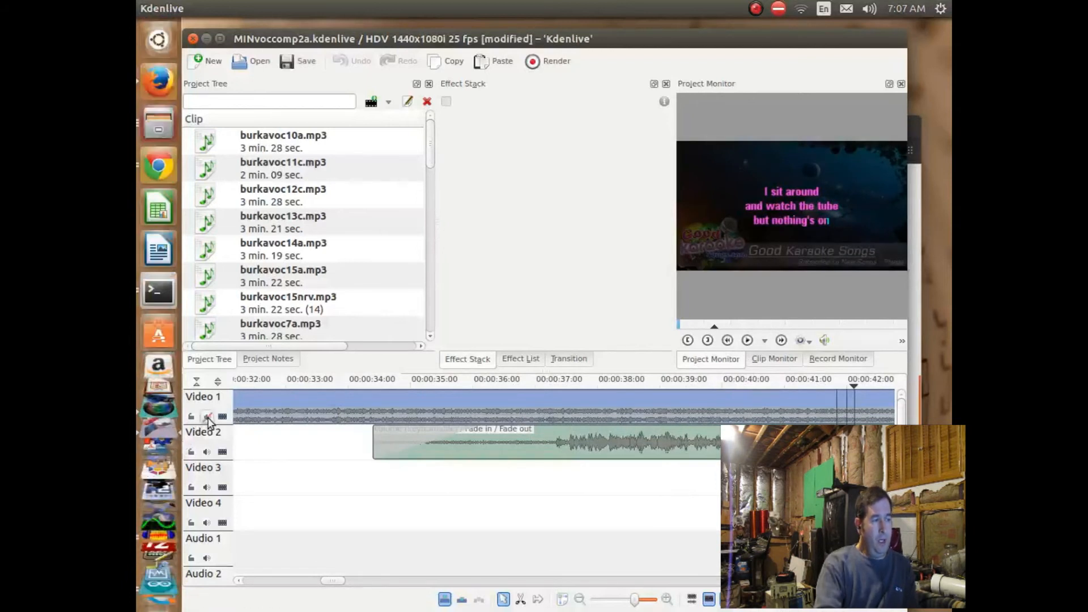
{"action": "left_click", "coordinate": [536, 64]}
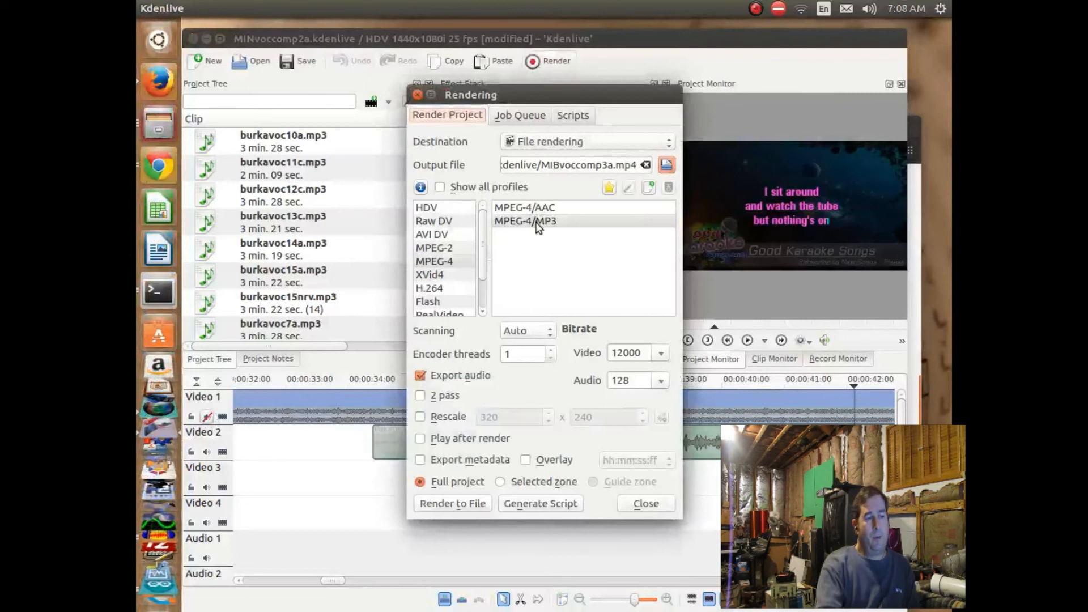
{"action": "left_click", "coordinate": [634, 510]}
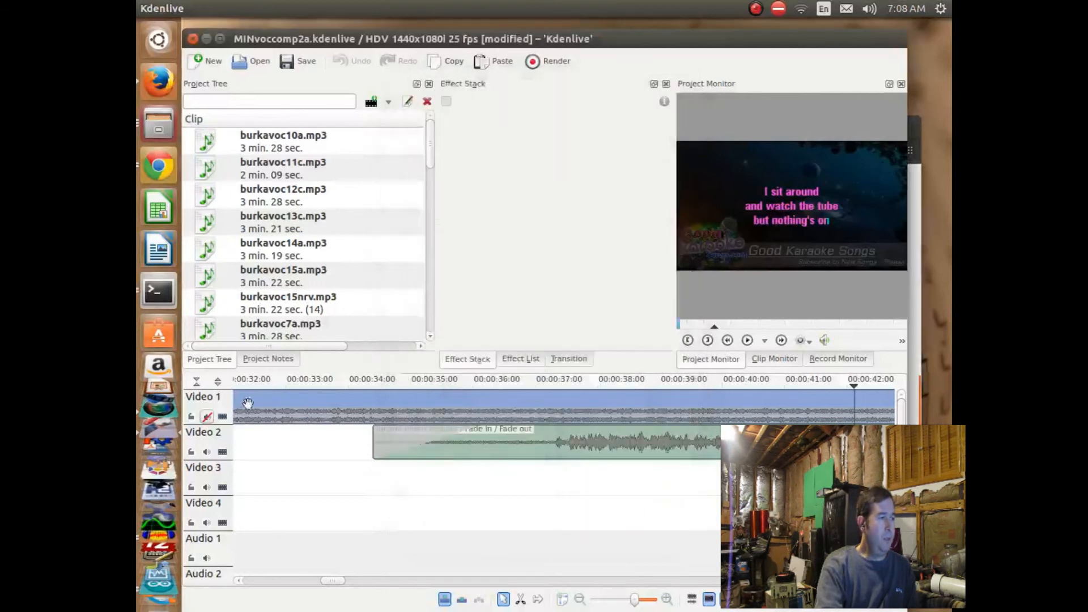
Look through the project's clip list down to the MIBinstcomp video files
{"action": "scroll", "coordinate": [331, 256], "scroll_direction": "down", "scroll_amount": 10}
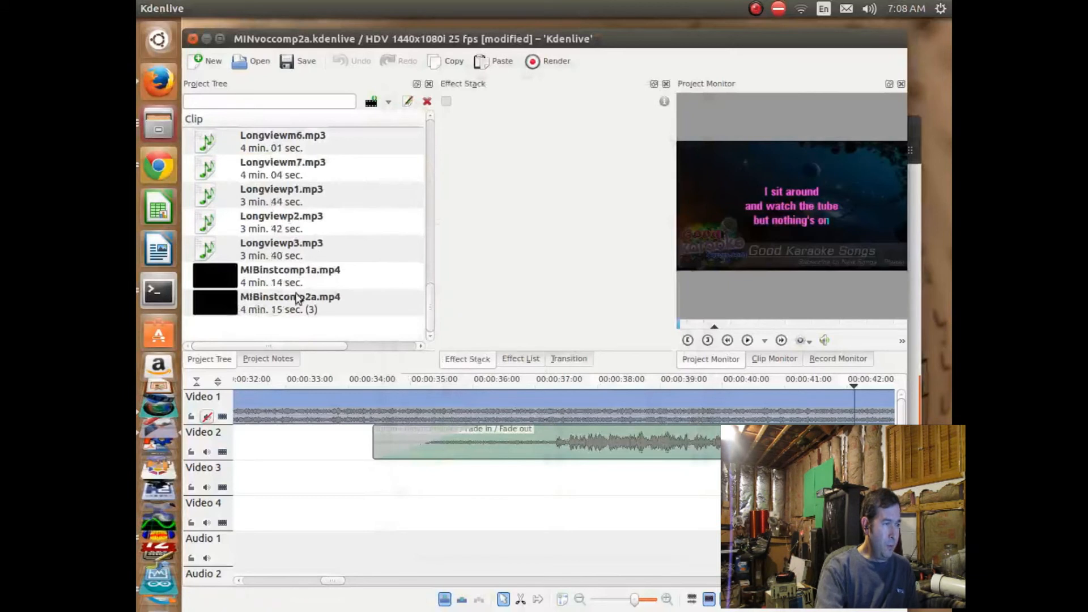
{"action": "scroll", "coordinate": [360, 300], "scroll_direction": "up", "scroll_amount": 4}
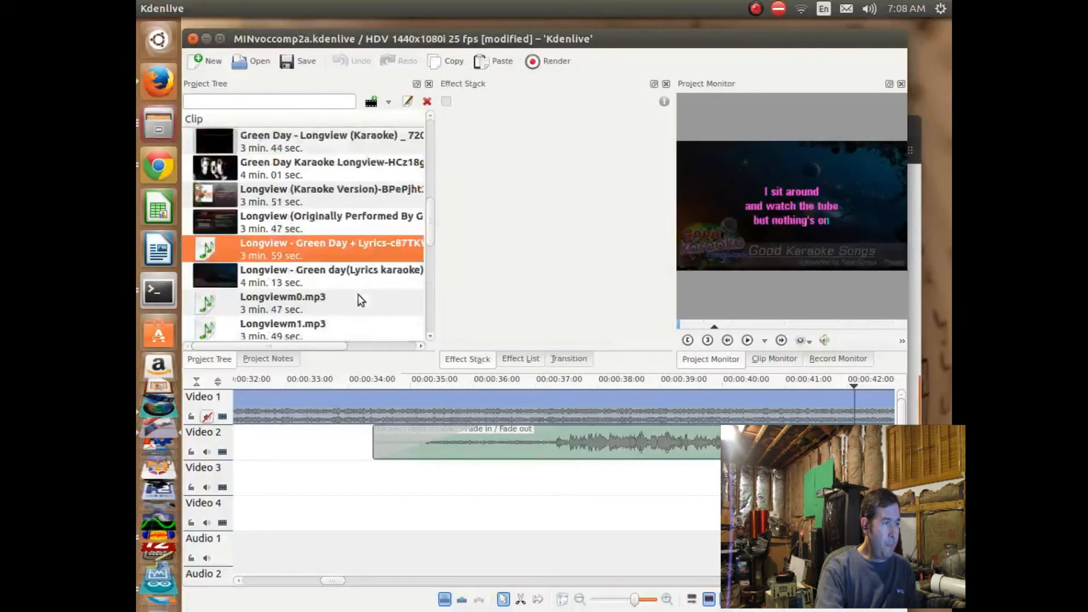
{"action": "scroll", "coordinate": [358, 295], "scroll_direction": "up", "scroll_amount": 4}
{"action": "scroll", "coordinate": [376, 253], "scroll_direction": "down", "scroll_amount": 8}
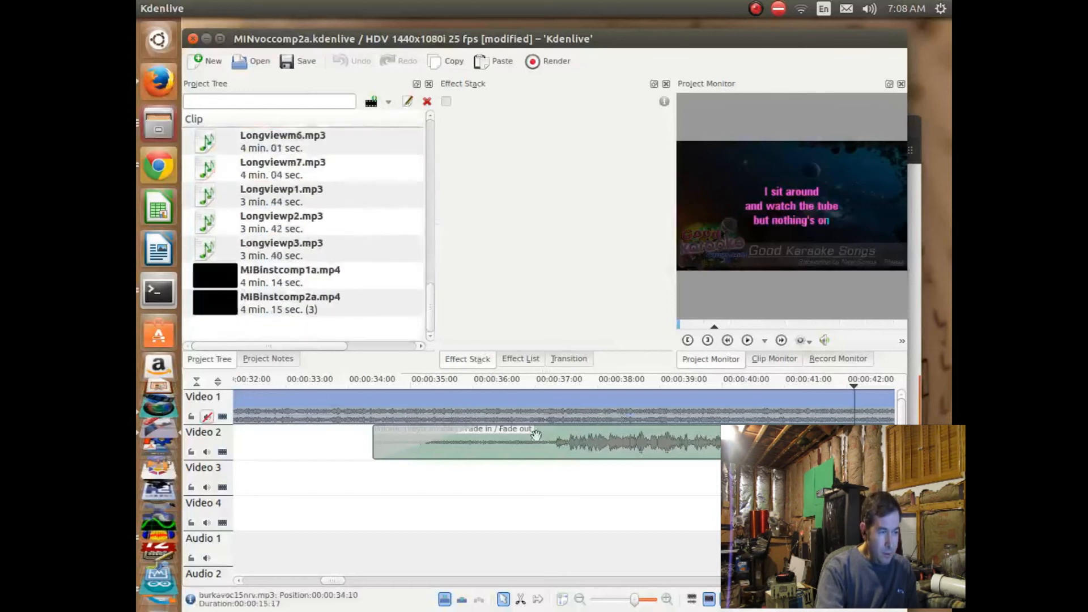
Place MIBinstcomp2a.mp4 on the Video 4 track and align it to the start of the timeline
{"action": "scroll", "coordinate": [553, 454], "scroll_direction": "down", "scroll_amount": 10}
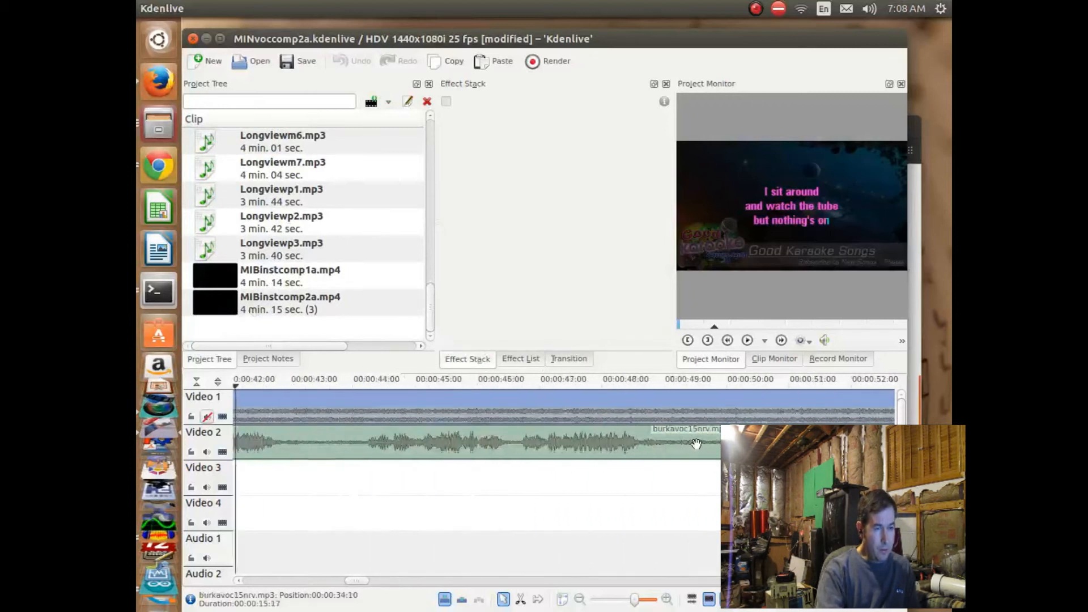
{"action": "left_click_drag", "start_coordinate": [226, 303], "coordinate": [322, 496]}
{"action": "key", "text": "ctrl+minus"}
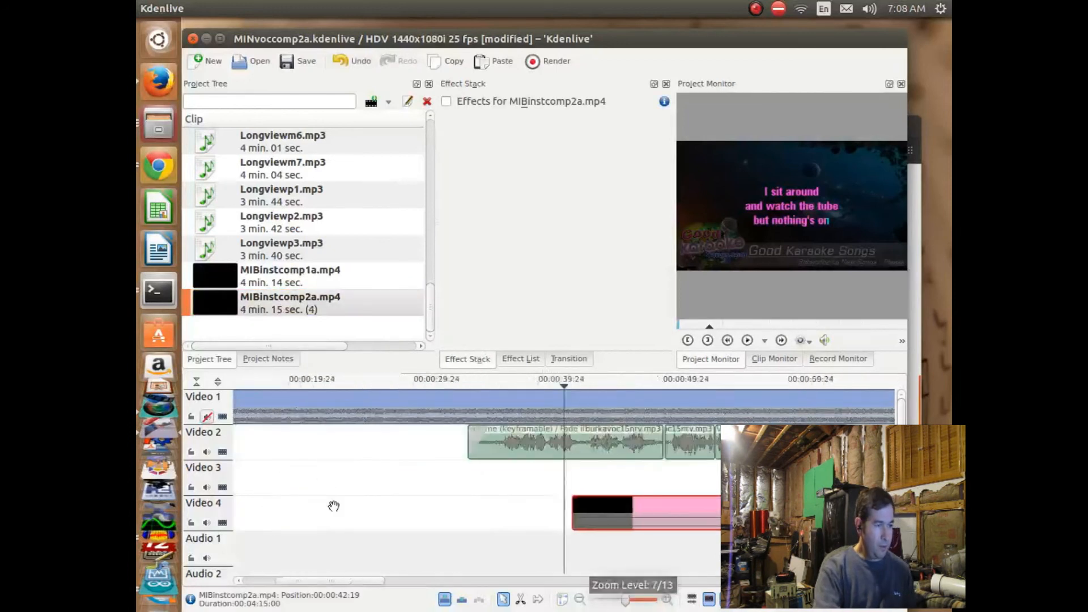
{"action": "key", "text": "ctrl+minus"}
{"action": "left_click_drag", "start_coordinate": [612, 513], "coordinate": [379, 529]}
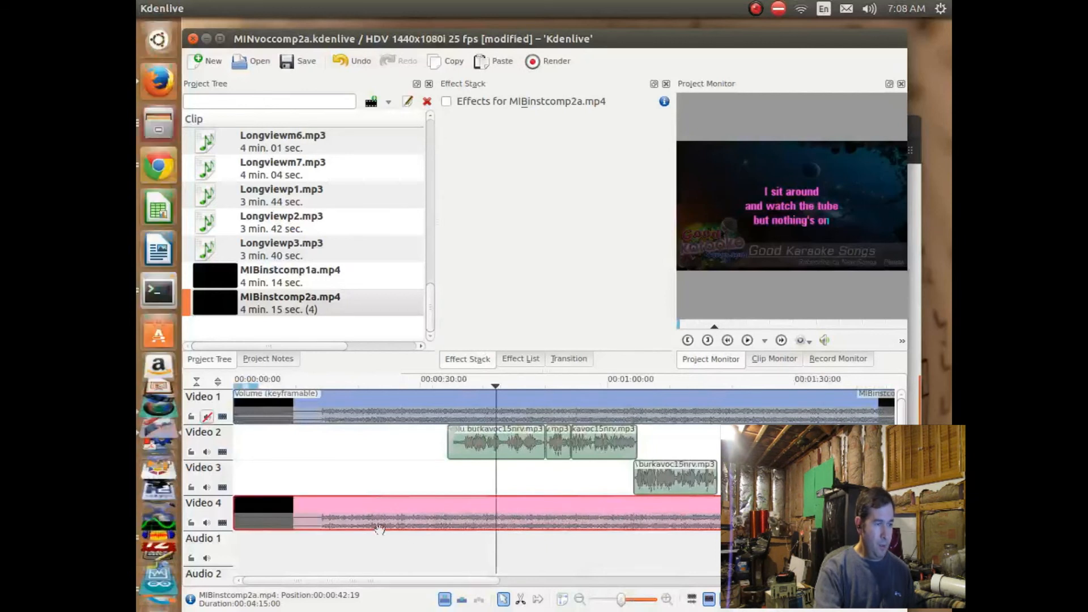
Compare the end of the MIBinstcomp2a.mp4 clip on Video 4 with the end of Video 1 at frame level
{"action": "key", "text": "ctrl+minus"}
{"action": "key", "text": "ctrl+minus"}
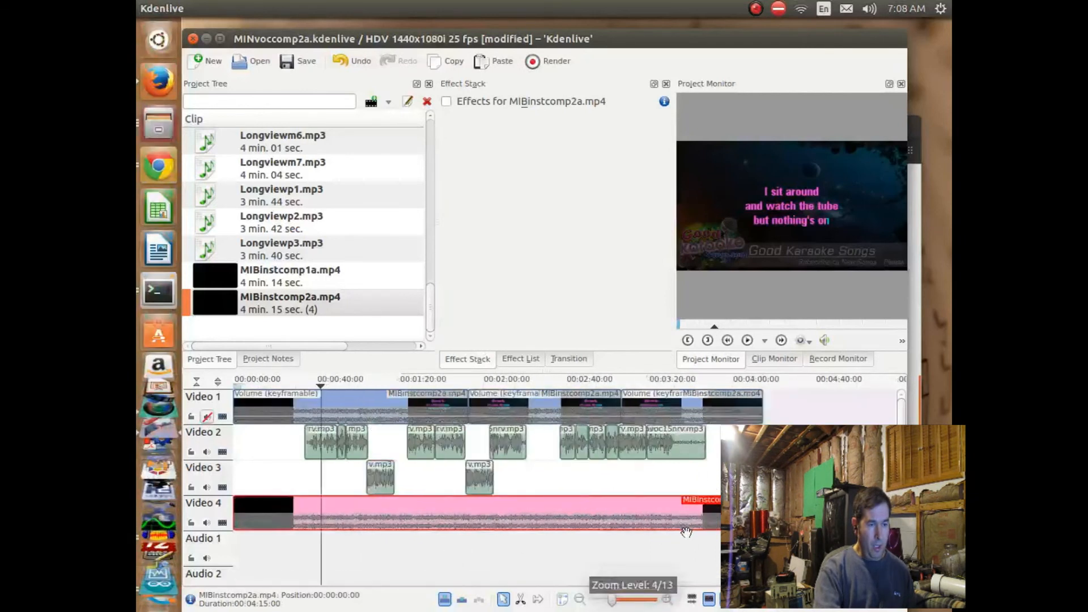
{"action": "key", "text": "ctrl+minus"}
{"action": "left_click", "coordinate": [498, 548]}
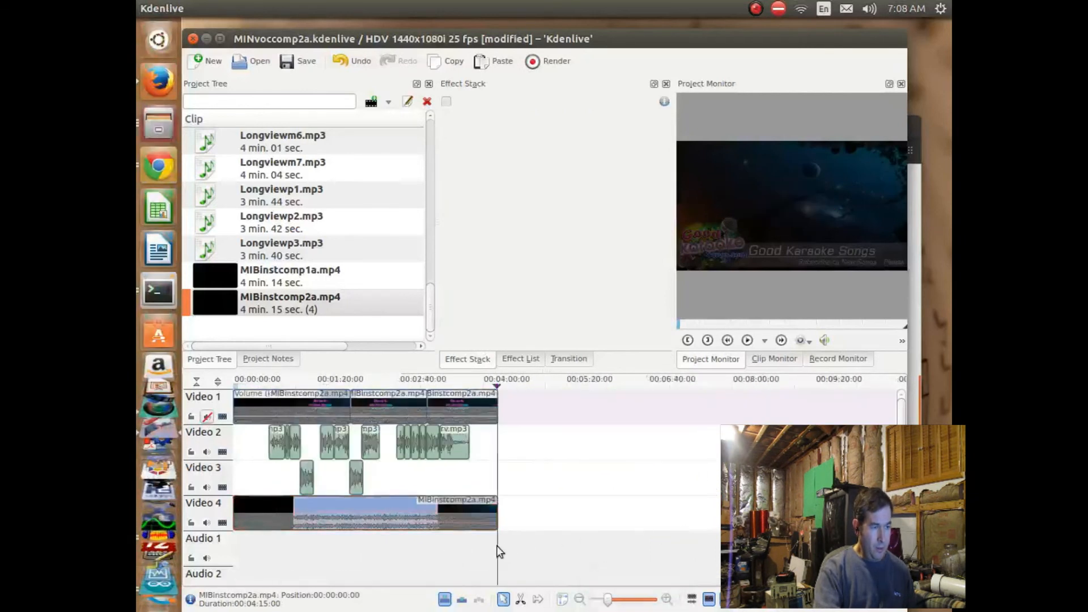
{"action": "key", "text": "ctrl+plus"}
{"action": "key", "text": "ctrl+plus"}
{"action": "key", "text": "ctrl+plus"}
{"action": "key", "text": "ctrl+plus"}
{"action": "key", "text": "ctrl+plus"}
{"action": "key", "text": "ctrl+plus"}
{"action": "key", "text": "ctrl+plus"}
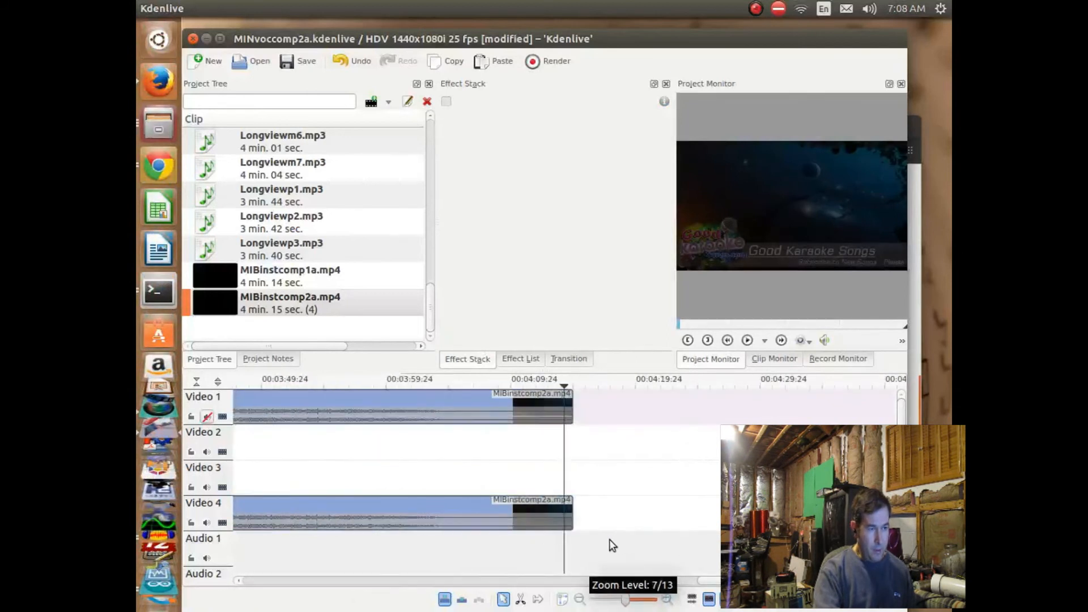
{"action": "left_click", "coordinate": [682, 453]}
{"action": "key", "text": "ctrl+plus"}
{"action": "key", "text": "ctrl+plus"}
{"action": "key", "text": "ctrl+plus"}
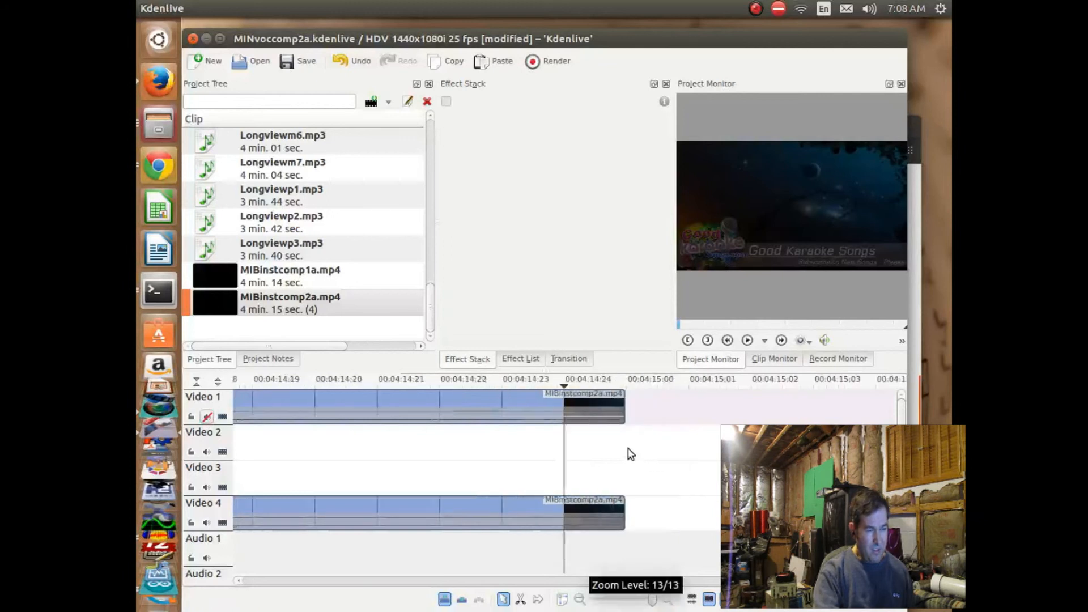
Delete the MIBinstcomp2a.mp4 clip from the Video 4 track
{"action": "key", "text": "ctrl+minus"}
{"action": "key", "text": "ctrl+minus"}
{"action": "key", "text": "ctrl+minus"}
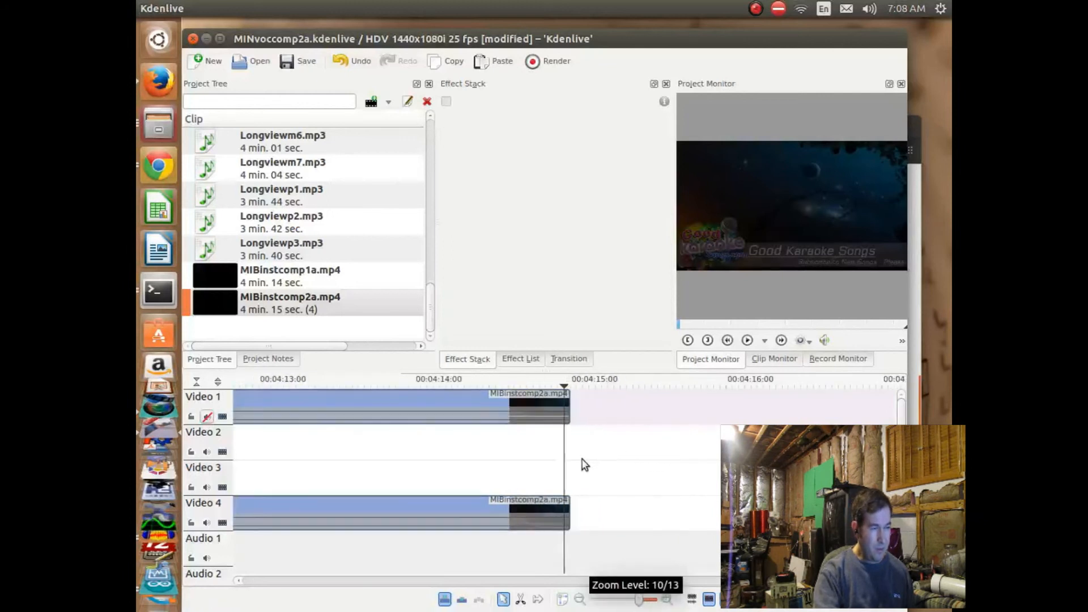
{"action": "key", "text": "ctrl+minus"}
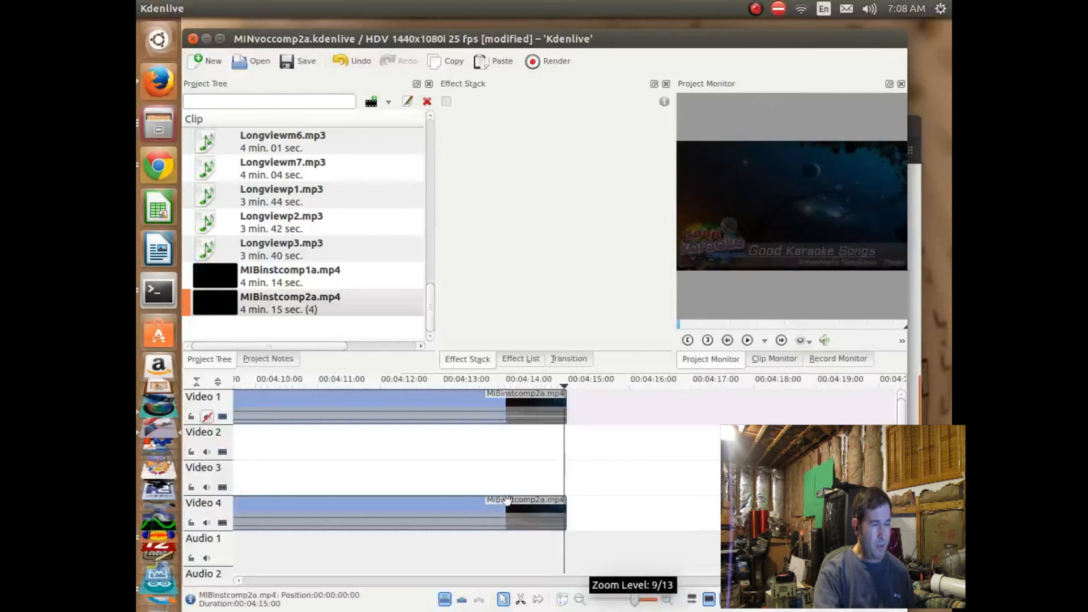
{"action": "left_click", "coordinate": [500, 503]}
{"action": "key", "text": "Delete"}
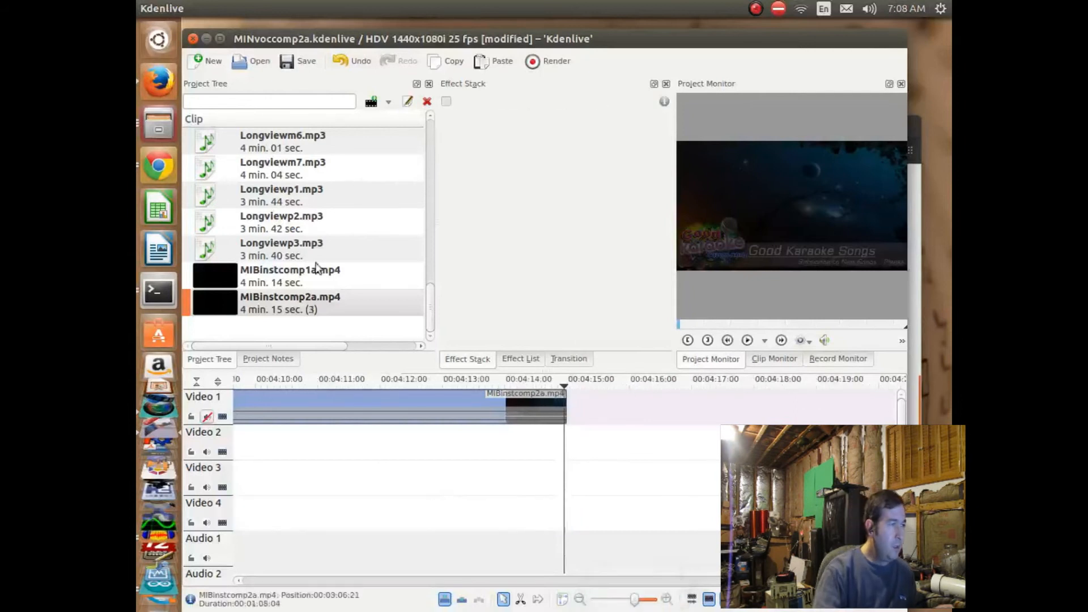
Add the rendered video MIBvoccomp3a.mp4 from the meninburkas folder to the project's clips
{"action": "scroll", "coordinate": [320, 275], "scroll_direction": "up", "scroll_amount": 4}
{"action": "scroll", "coordinate": [322, 276], "scroll_direction": "up", "scroll_amount": 4}
{"action": "scroll", "coordinate": [323, 276], "scroll_direction": "down", "scroll_amount": 6}
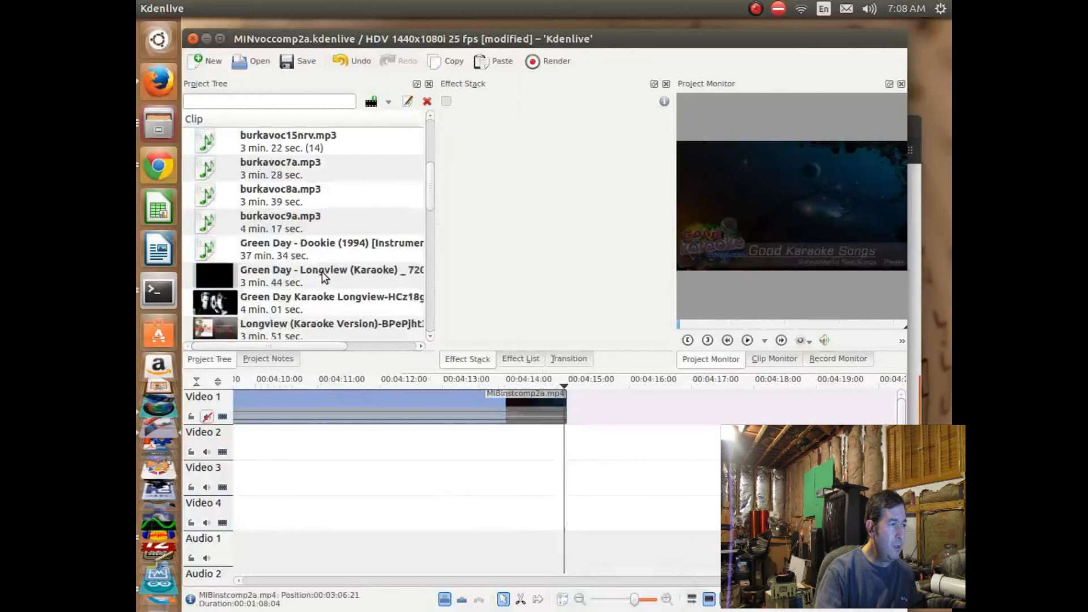
{"action": "scroll", "coordinate": [323, 276], "scroll_direction": "down", "scroll_amount": 2}
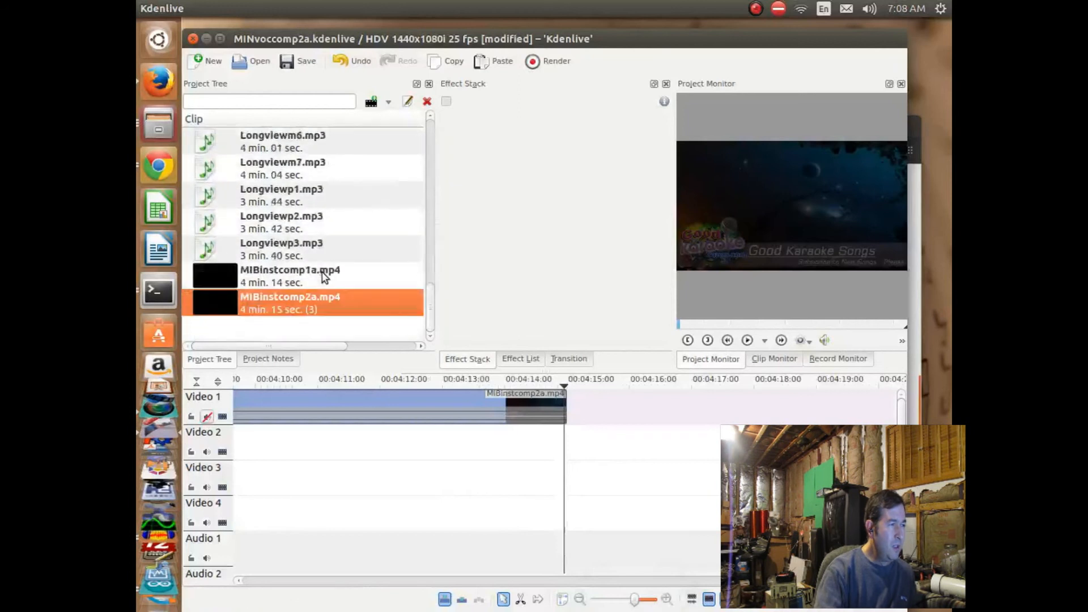
{"action": "left_click", "coordinate": [372, 103]}
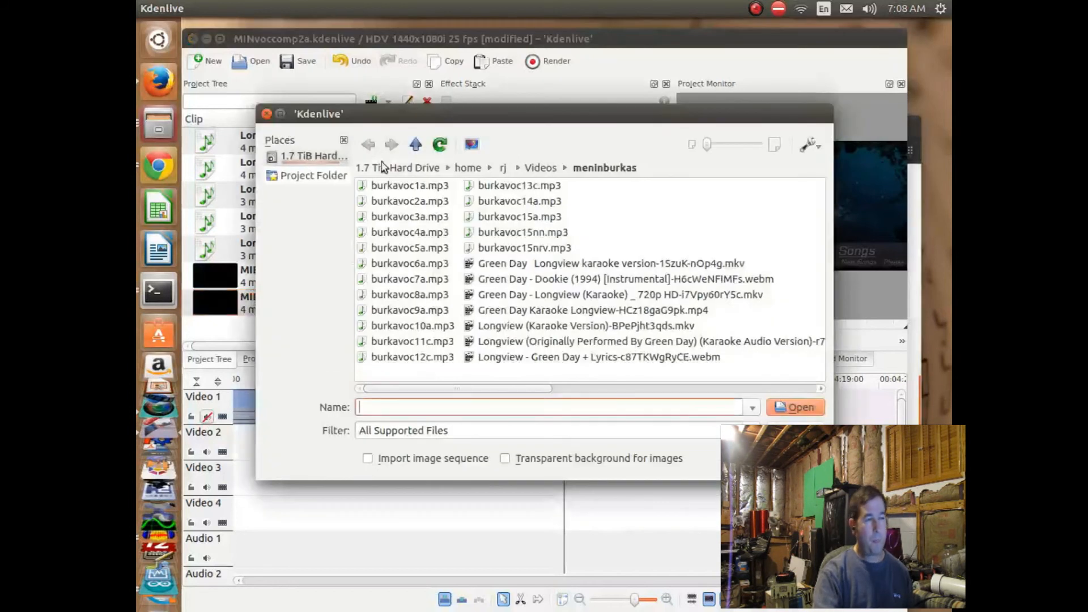
{"action": "scroll", "coordinate": [485, 250], "scroll_direction": "down", "scroll_amount": 3}
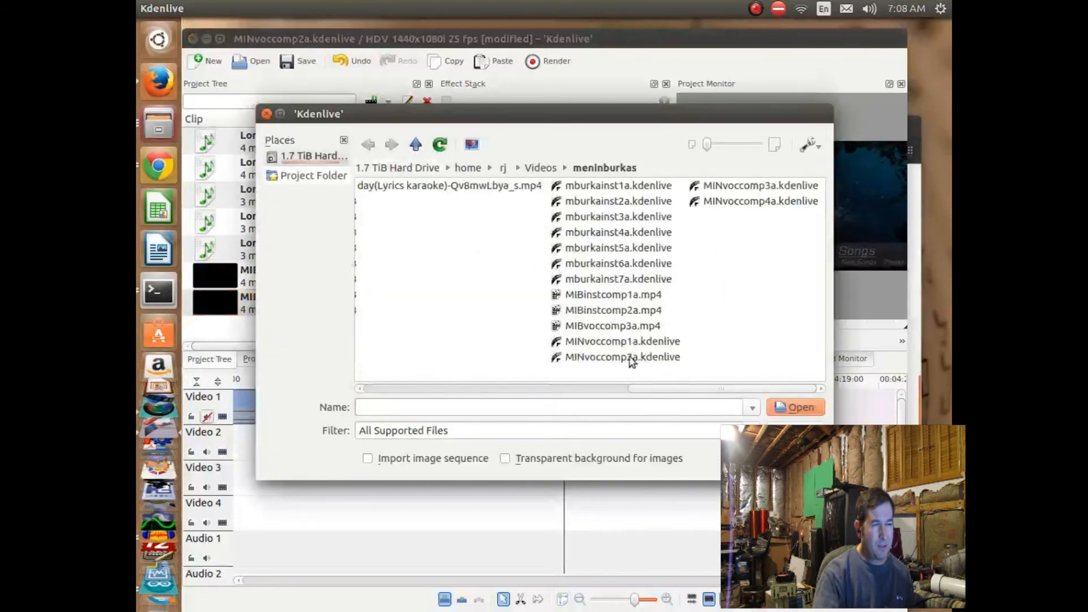
{"action": "left_click", "coordinate": [604, 326]}
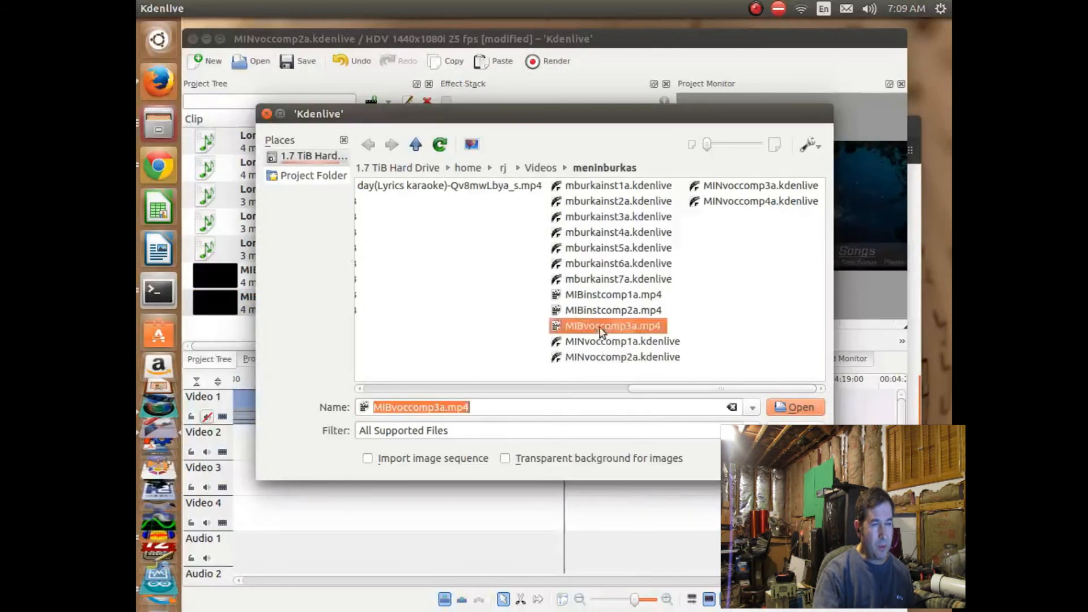
{"action": "left_click", "coordinate": [795, 407]}
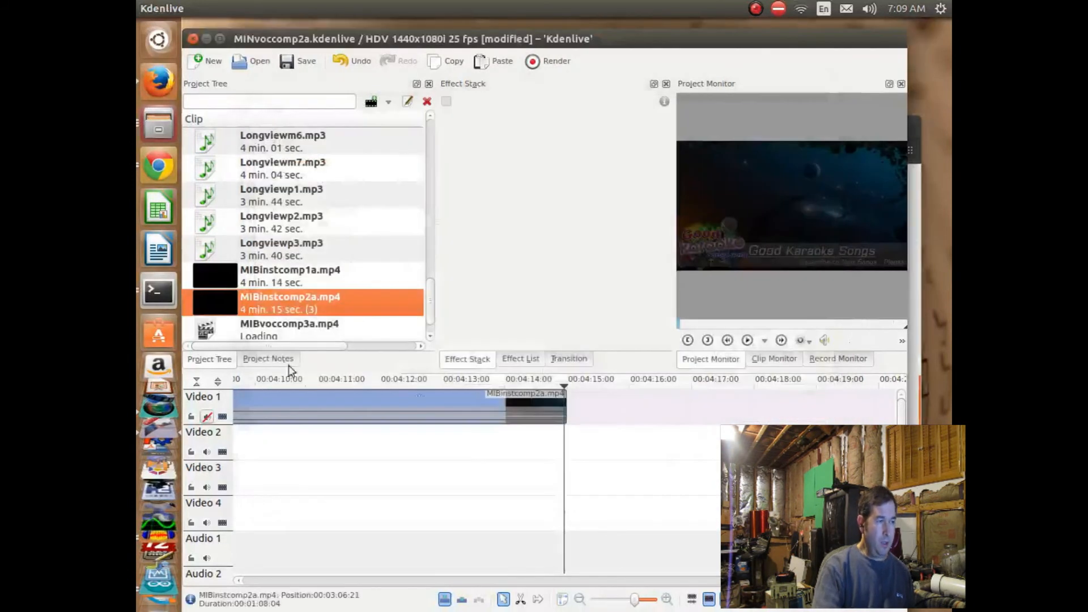
Place MIBvoccomp3a.mp4 on the Video 4 track and align it to the start of the timeline
{"action": "left_click", "coordinate": [302, 338]}
{"action": "left_click_drag", "start_coordinate": [223, 298], "coordinate": [340, 481]}
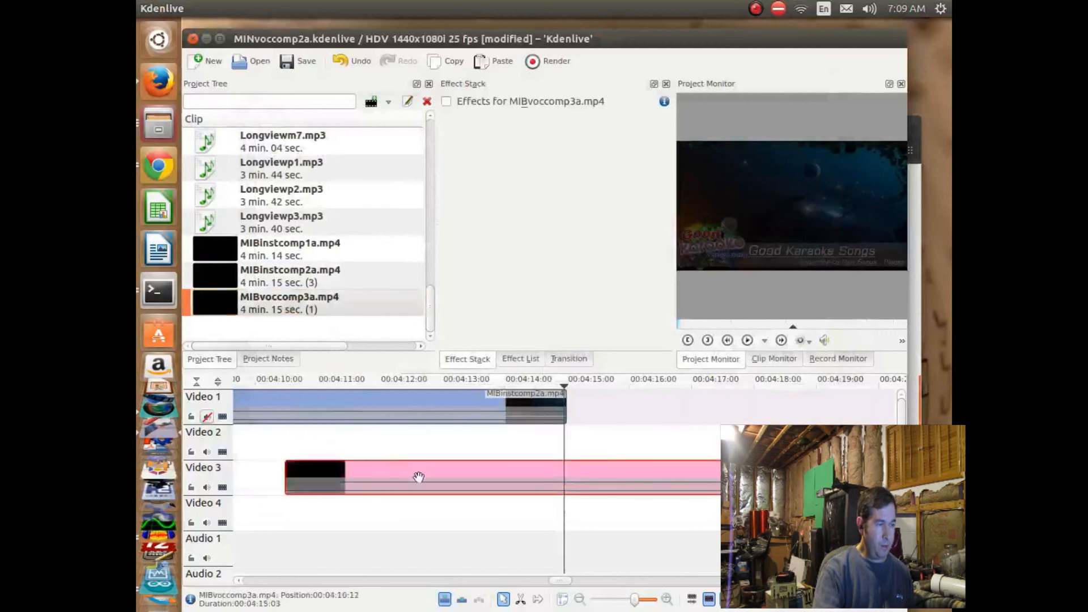
{"action": "scroll", "coordinate": [414, 482], "scroll_direction": "down", "scroll_amount": 9}
{"action": "left_click_drag", "start_coordinate": [414, 480], "coordinate": [285, 515]}
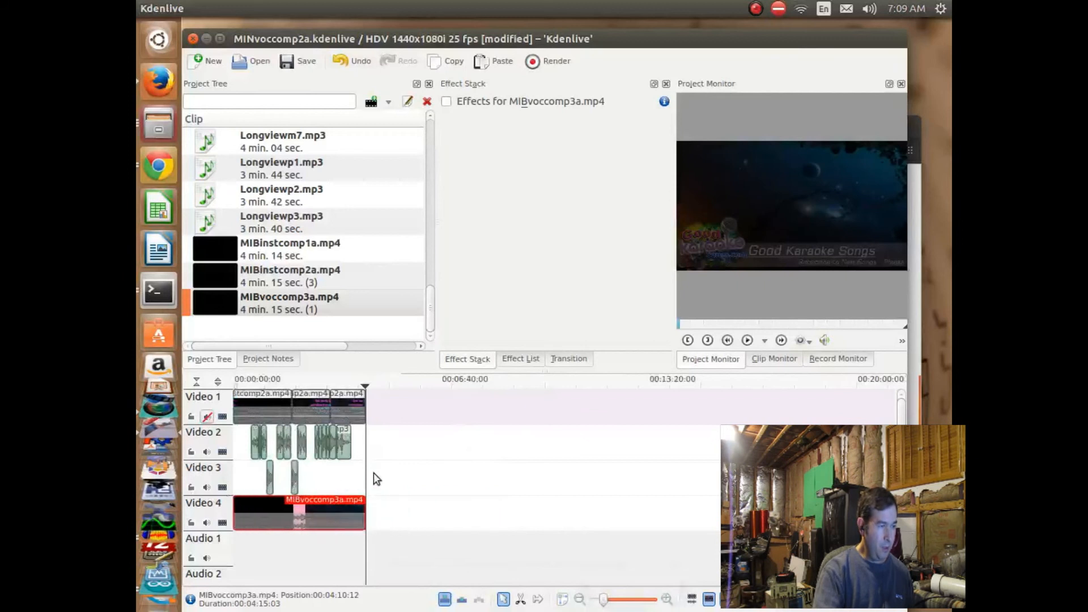
Place the playhead at the end of Video 1's last clip and compare it with the end of MIBvoccomp3a.mp4
{"action": "scroll", "coordinate": [396, 475], "scroll_direction": "up", "scroll_amount": 8}
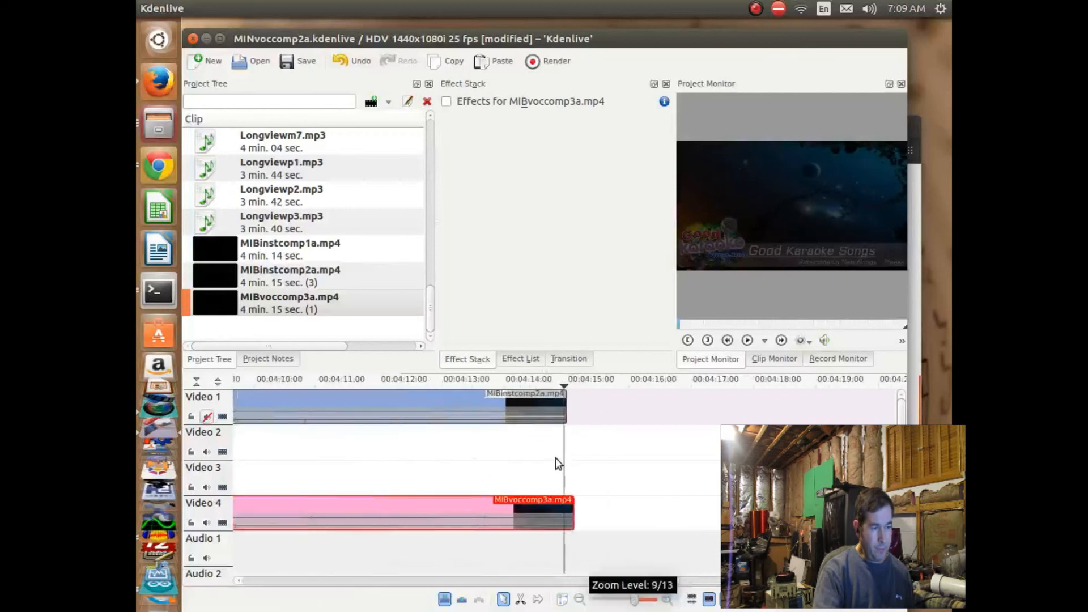
{"action": "scroll", "coordinate": [558, 463], "scroll_direction": "up", "scroll_amount": 3}
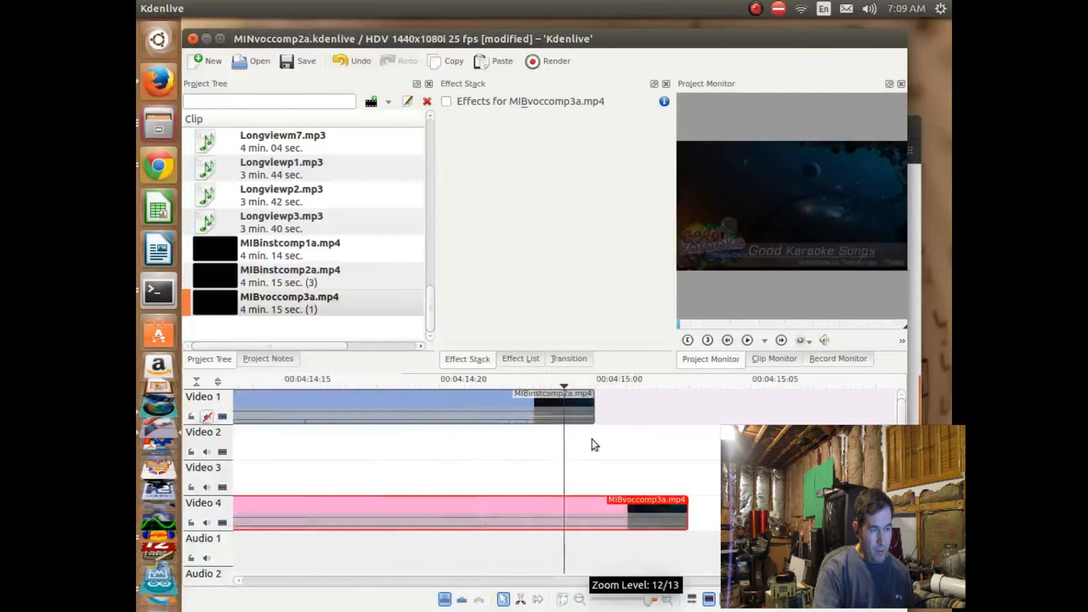
{"action": "left_click", "coordinate": [594, 444]}
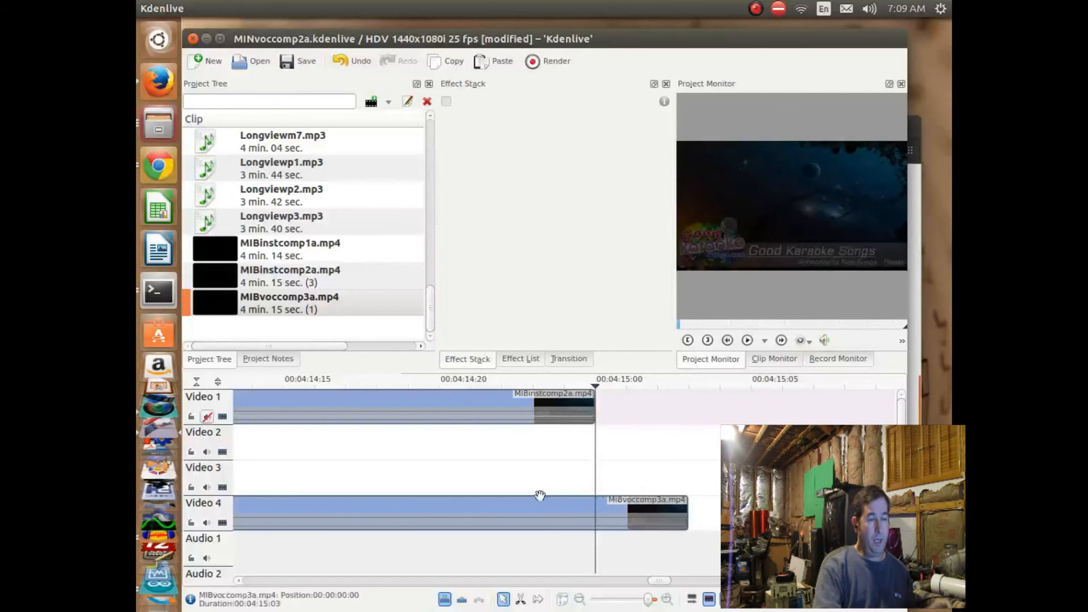
Cut the MIBvoccomp3a.mp4 clip on Video 4 one frame after its start
{"action": "scroll", "coordinate": [539, 494], "scroll_direction": "down", "scroll_amount": 1}
{"action": "scroll", "coordinate": [539, 495], "scroll_direction": "down", "scroll_amount": 4}
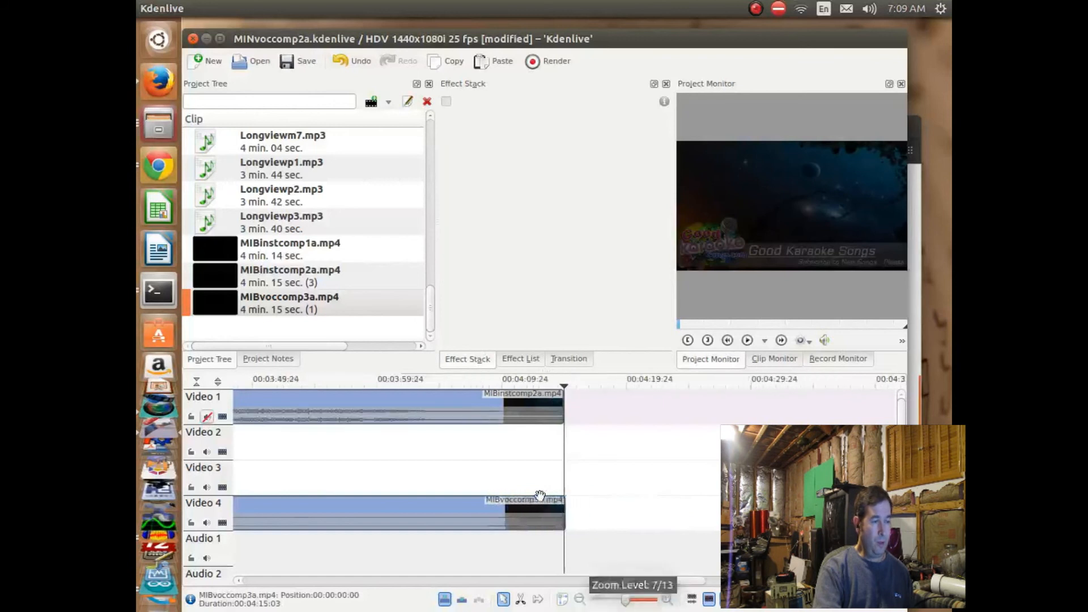
{"action": "scroll", "coordinate": [279, 520], "scroll_direction": "down", "scroll_amount": 1}
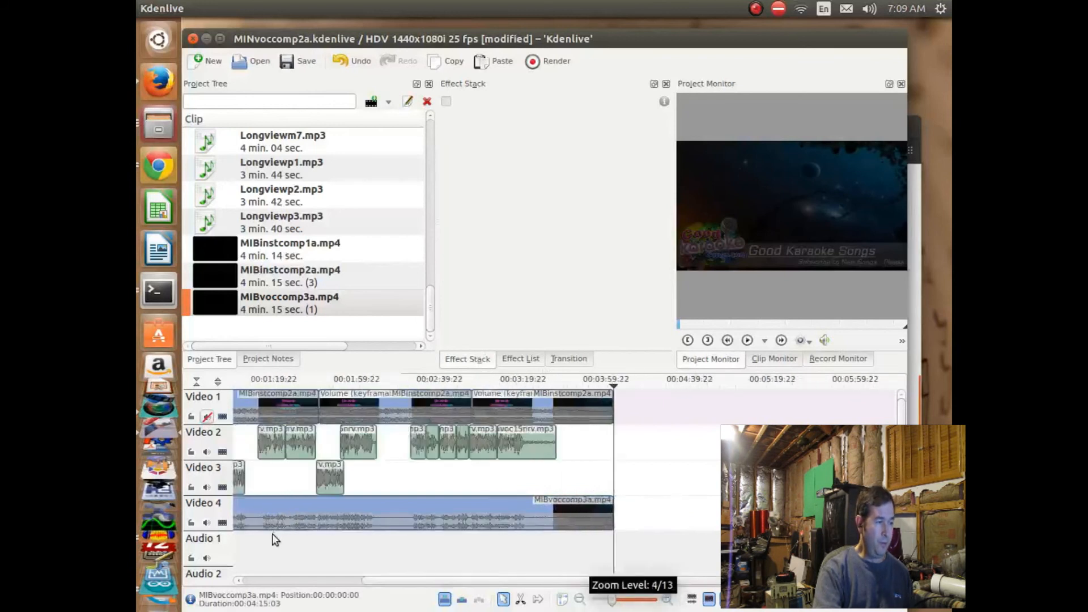
{"action": "scroll", "coordinate": [274, 531], "scroll_direction": "down", "scroll_amount": 1}
{"action": "key", "text": "Home"}
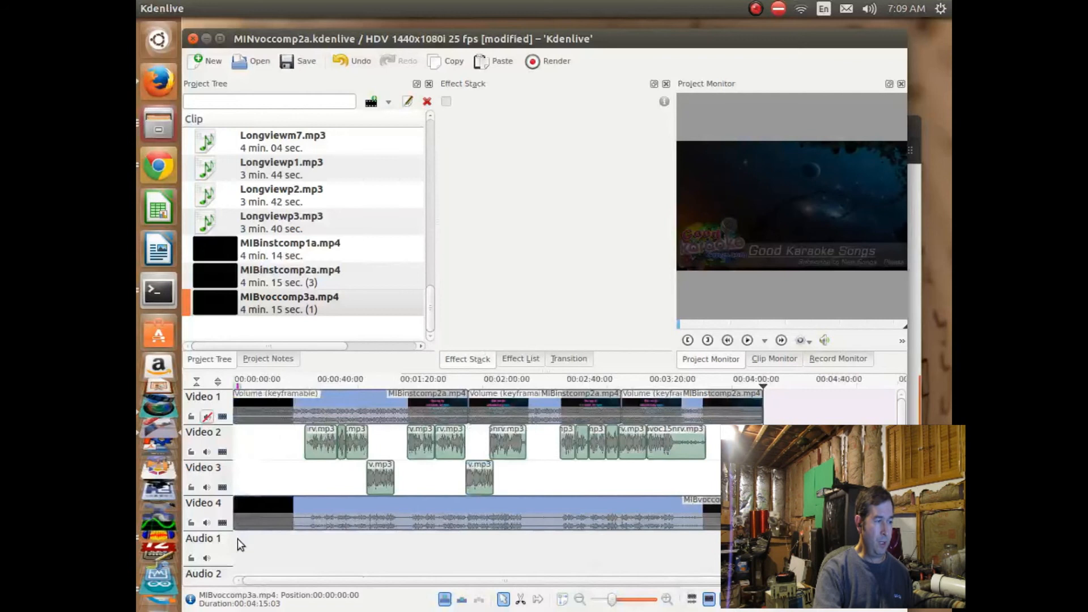
{"action": "scroll", "coordinate": [236, 542], "scroll_direction": "up", "scroll_amount": 5}
{"action": "scroll", "coordinate": [243, 542], "scroll_direction": "up", "scroll_amount": 4}
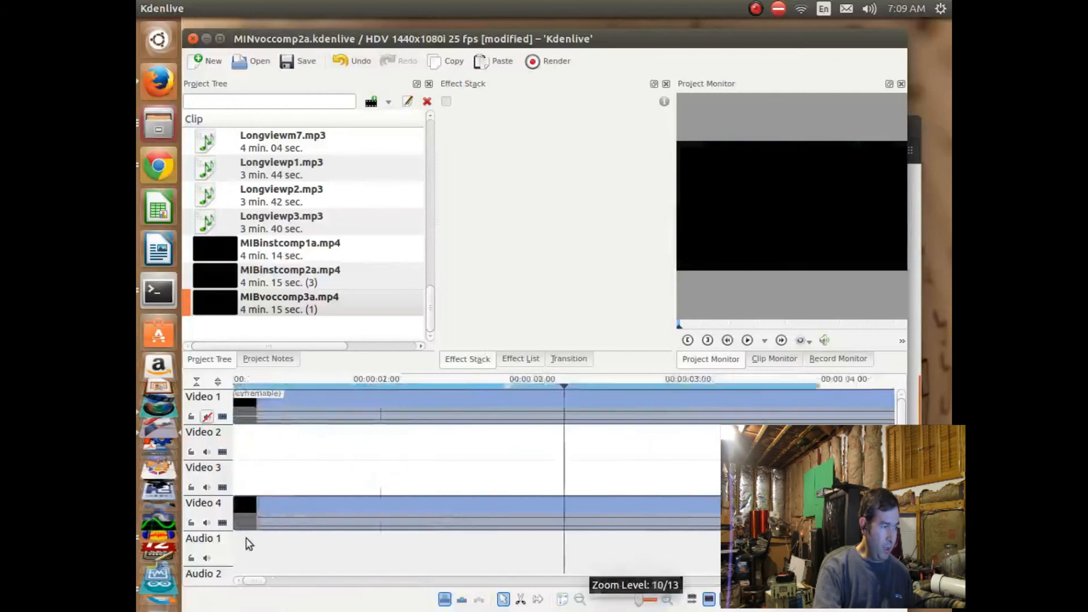
{"action": "scroll", "coordinate": [248, 540], "scroll_direction": "up", "scroll_amount": 15}
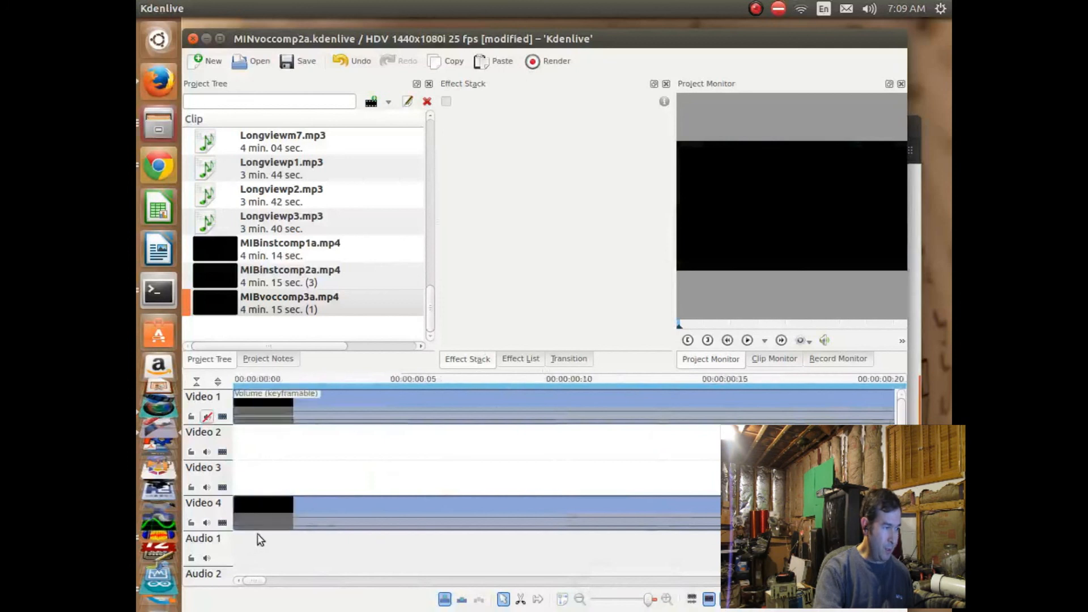
{"action": "left_click", "coordinate": [265, 539]}
{"action": "left_click", "coordinate": [286, 512]}
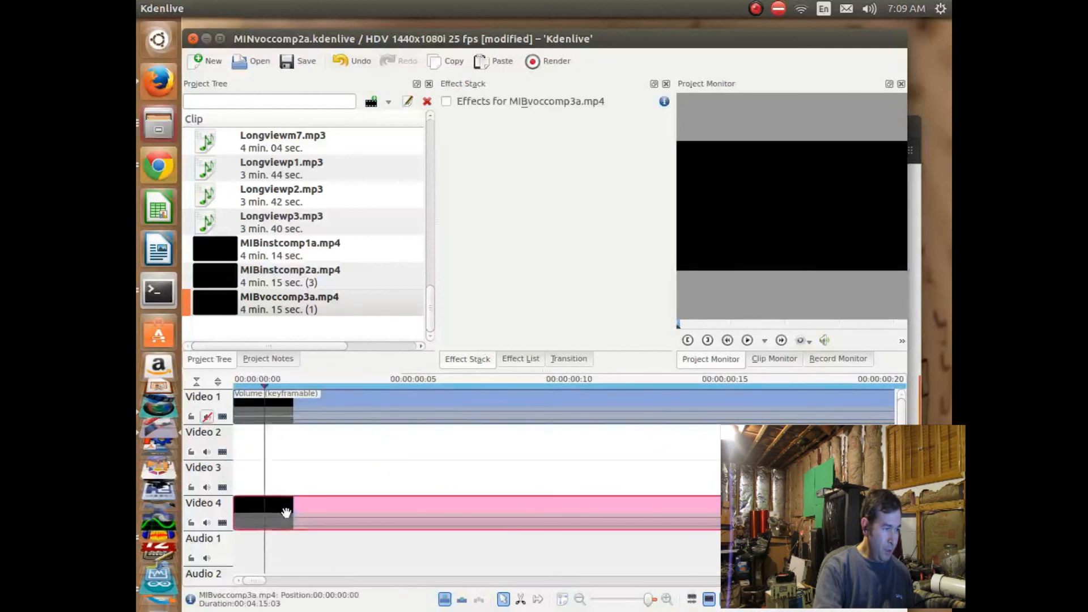
{"action": "right_click", "coordinate": [285, 512]}
{"action": "left_click", "coordinate": [326, 416]}
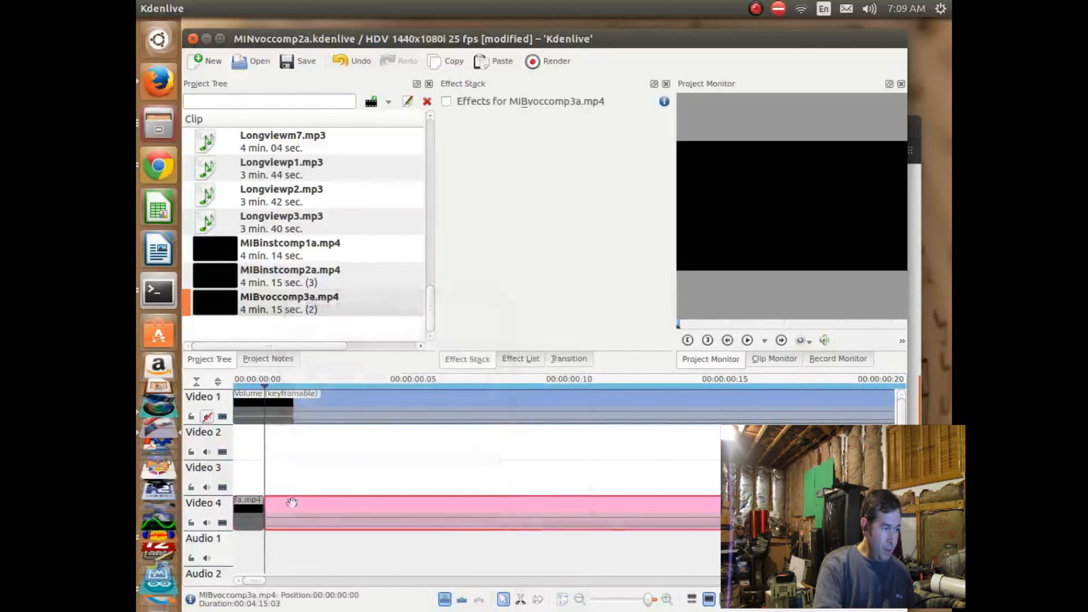
Delete the one-frame piece at the start of Video 4 and move the remaining MIBvoccomp3a.mp4 clip to 00:00:00:00
{"action": "left_click", "coordinate": [253, 509]}
{"action": "key", "text": "Delete"}
{"action": "left_click", "coordinate": [370, 510]}
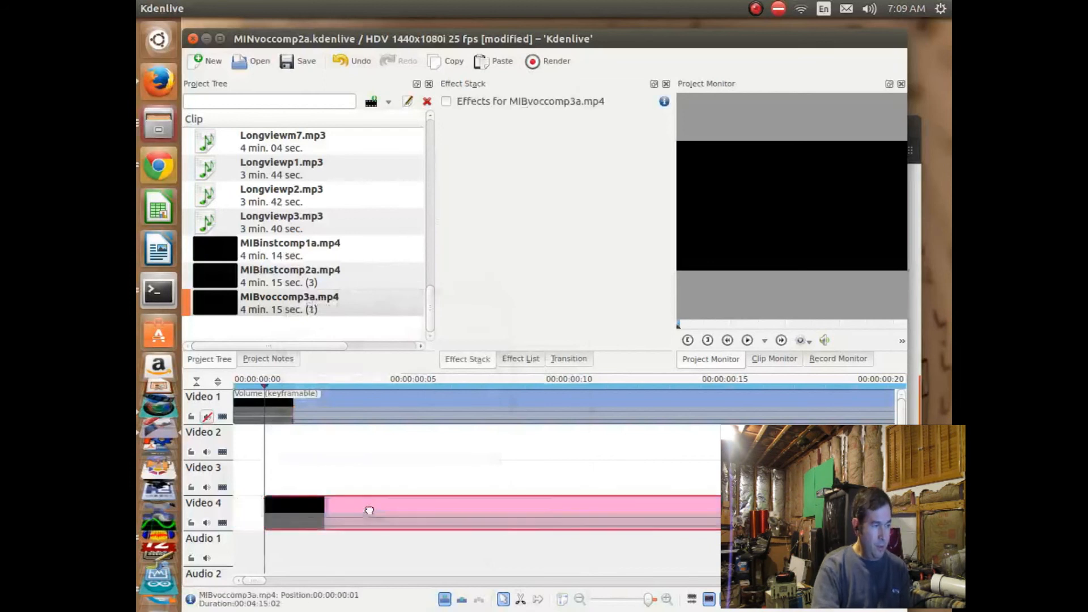
{"action": "left_click_drag", "start_coordinate": [370, 511], "coordinate": [305, 518]}
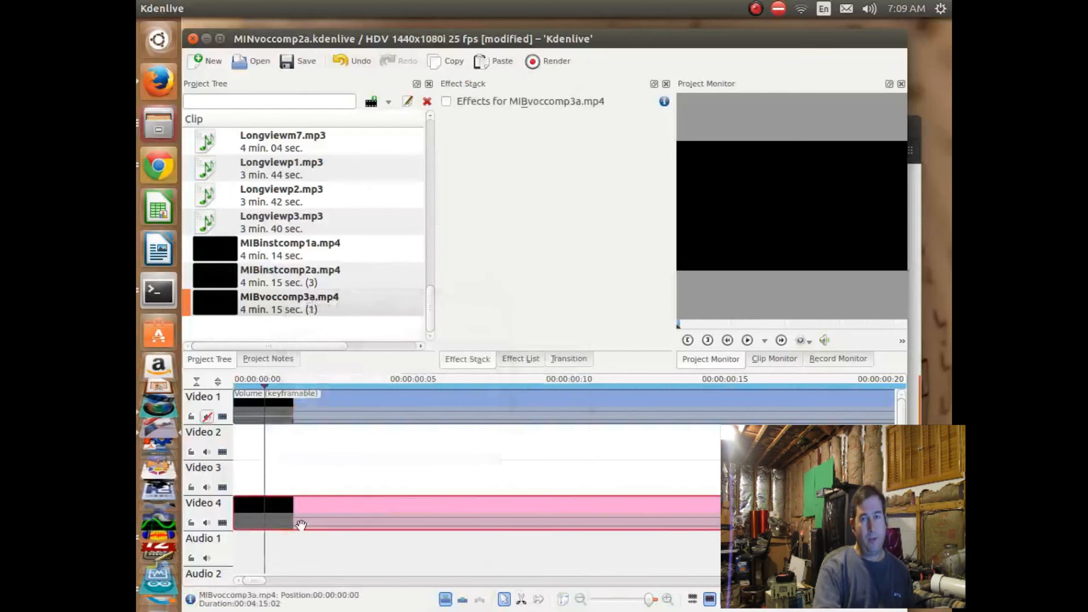